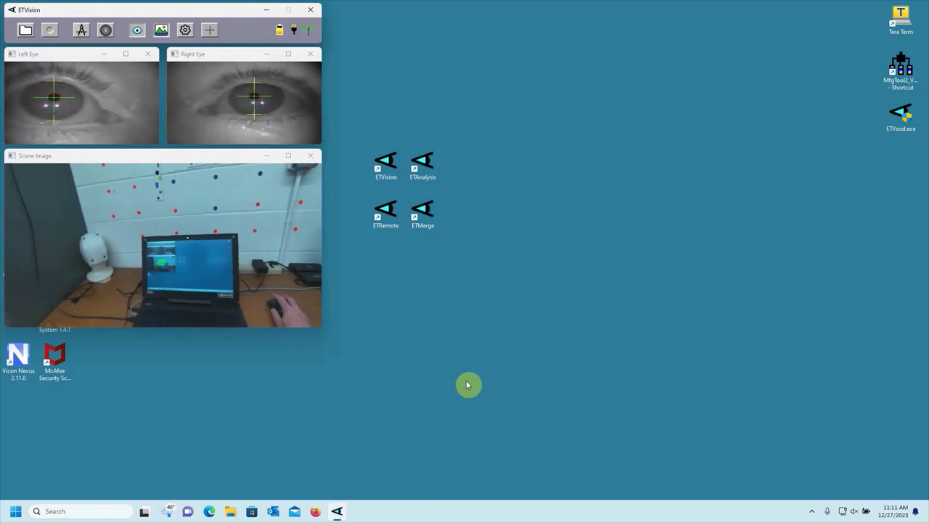
Step: Open the LAOI configuration in the system settings and start a new live area of interest named Laptop
{"action": "left_click", "coordinate": [186, 30]}
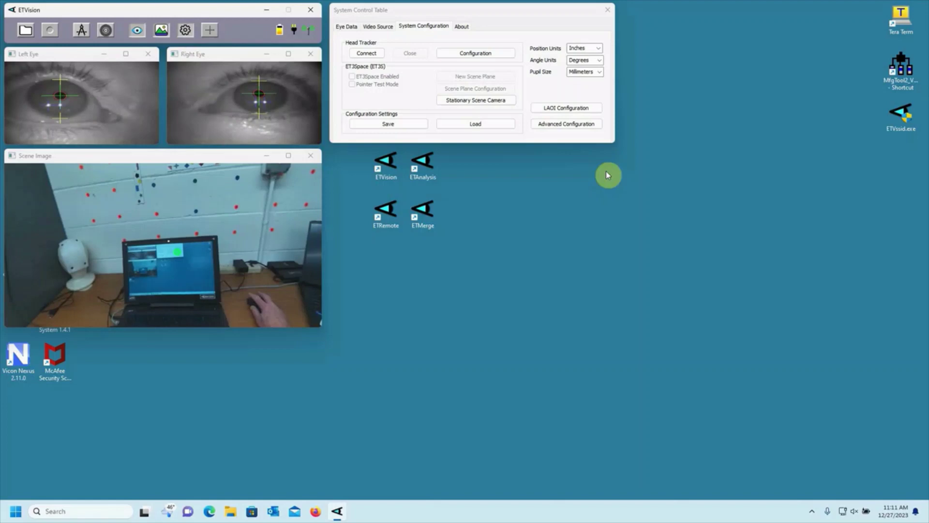
{"action": "left_click", "coordinate": [571, 108]}
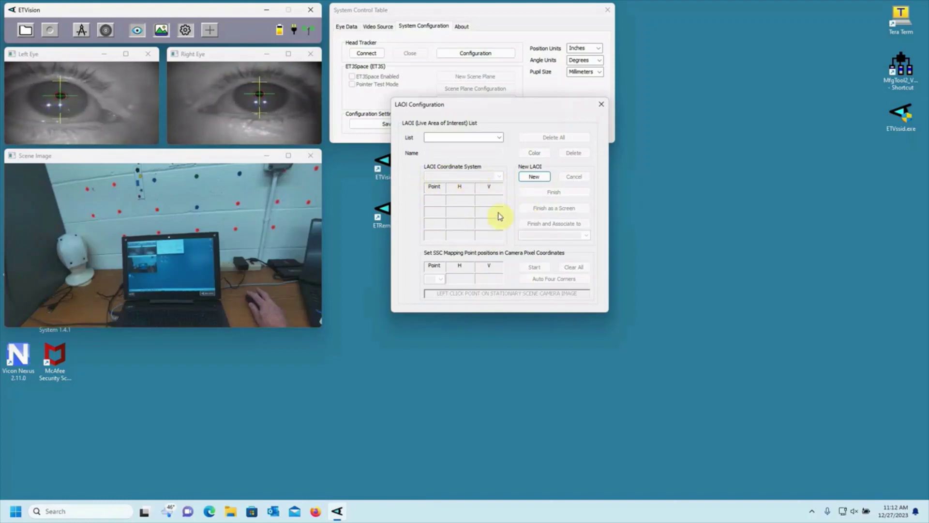
{"action": "left_click", "coordinate": [534, 178]}
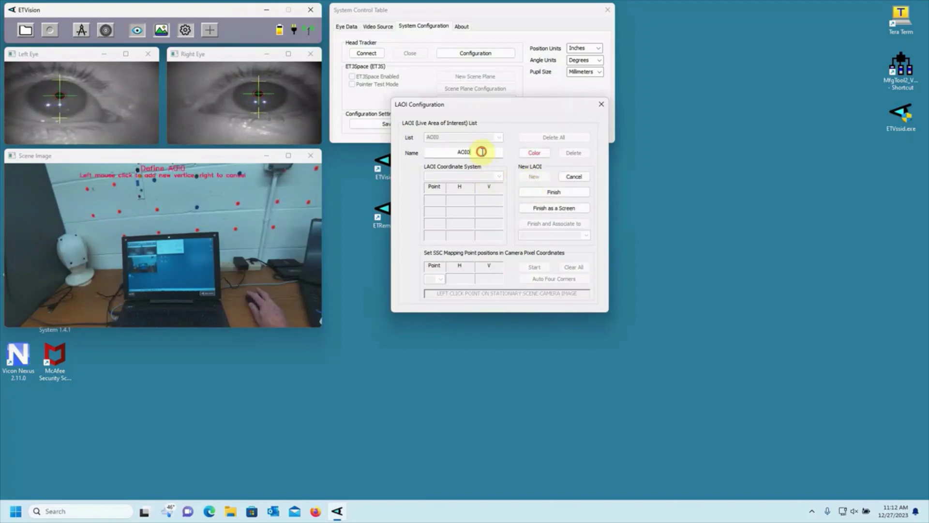
{"action": "left_click_drag", "start_coordinate": [482, 152], "coordinate": [442, 151]}
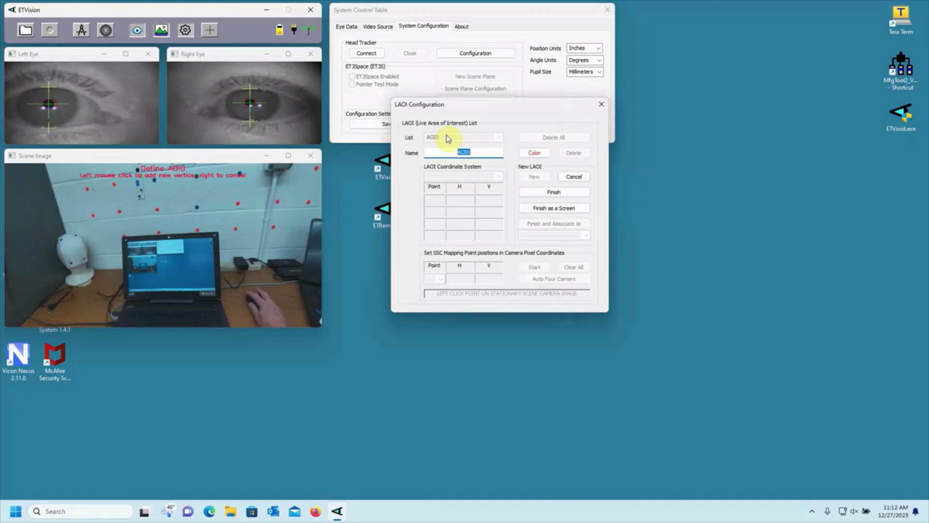
{"action": "type", "text": "Lapto"}
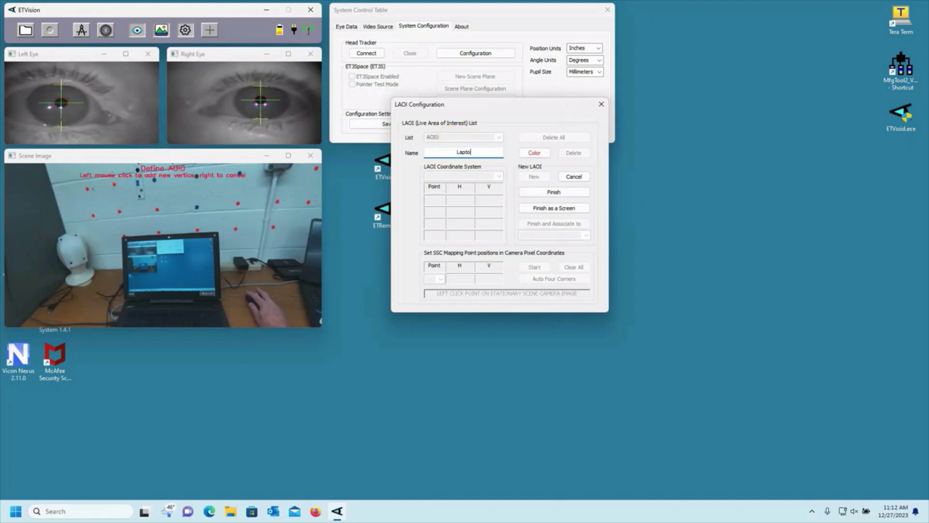
{"action": "type", "text": "p"}
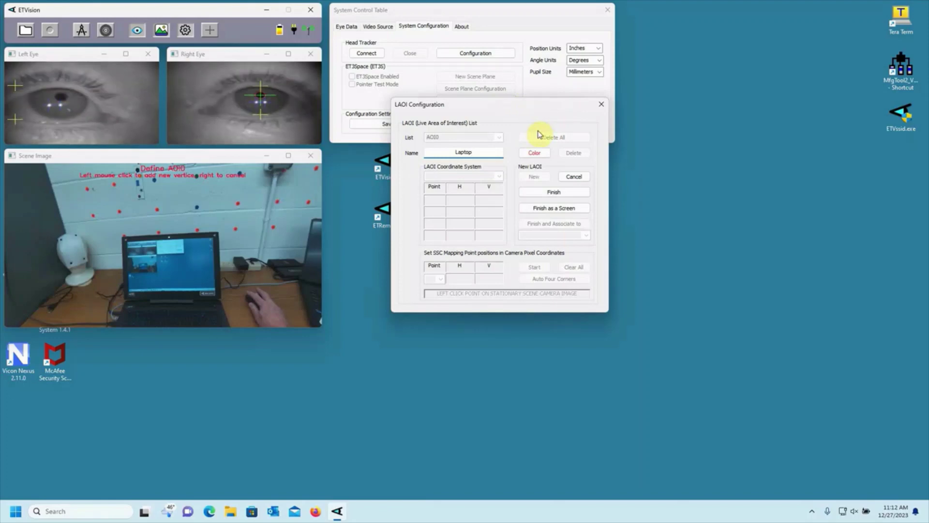
Step: Outline the laptop display in the scene image with four corner vertices and finish it as a regular area of interest
{"action": "left_click", "coordinate": [126, 241]}
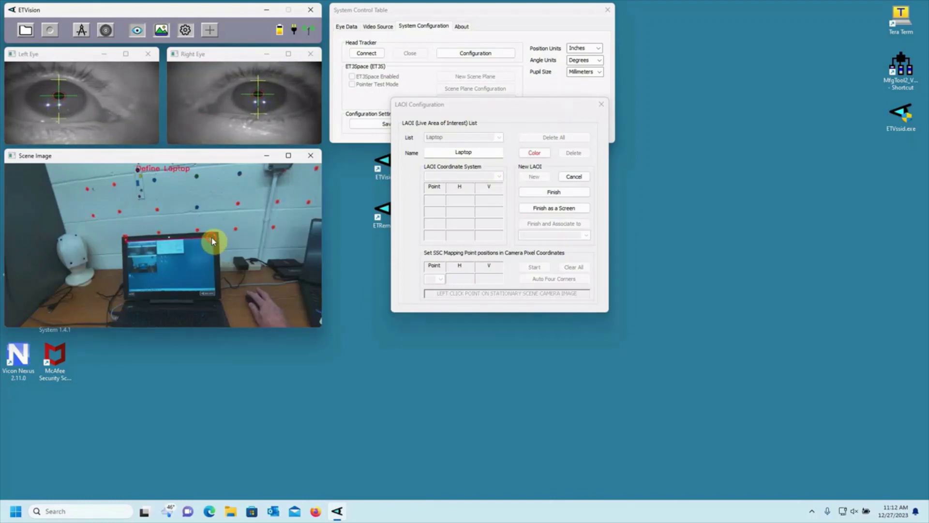
{"action": "left_click", "coordinate": [212, 238]}
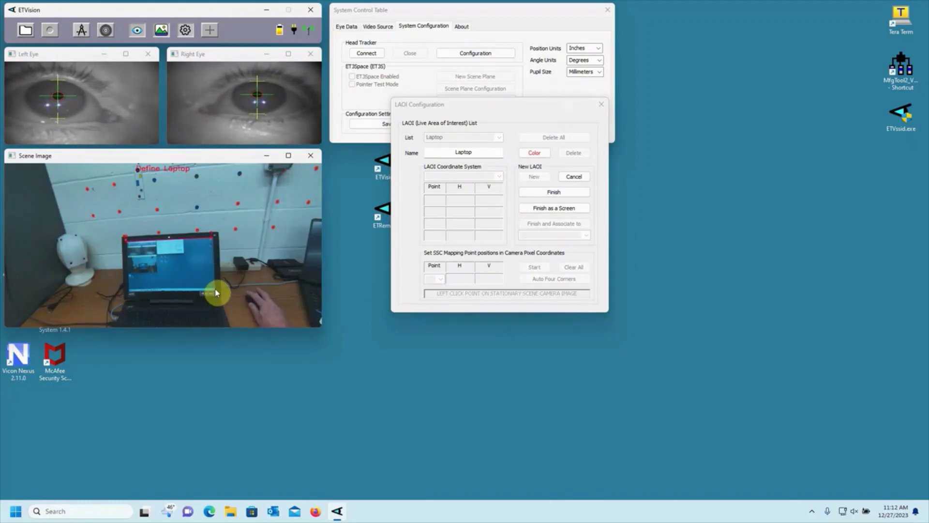
{"action": "left_click", "coordinate": [215, 292]}
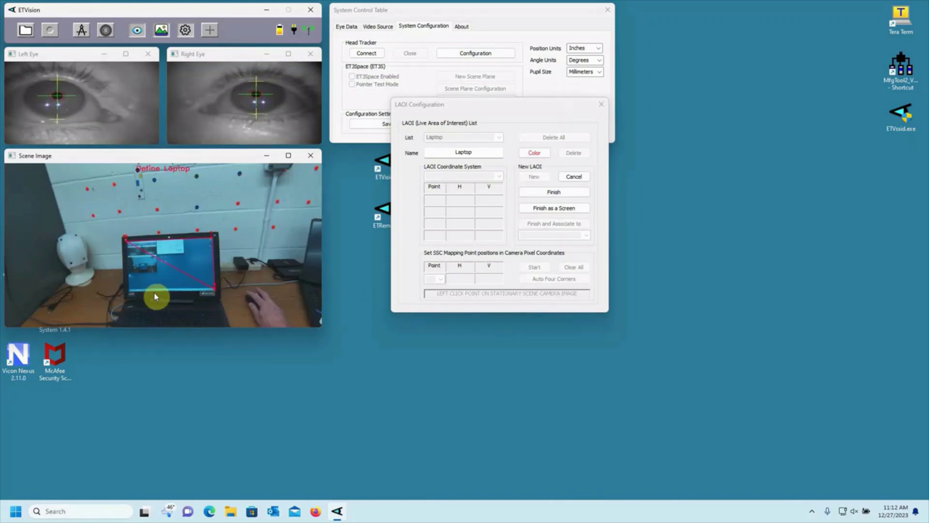
{"action": "left_click", "coordinate": [129, 290]}
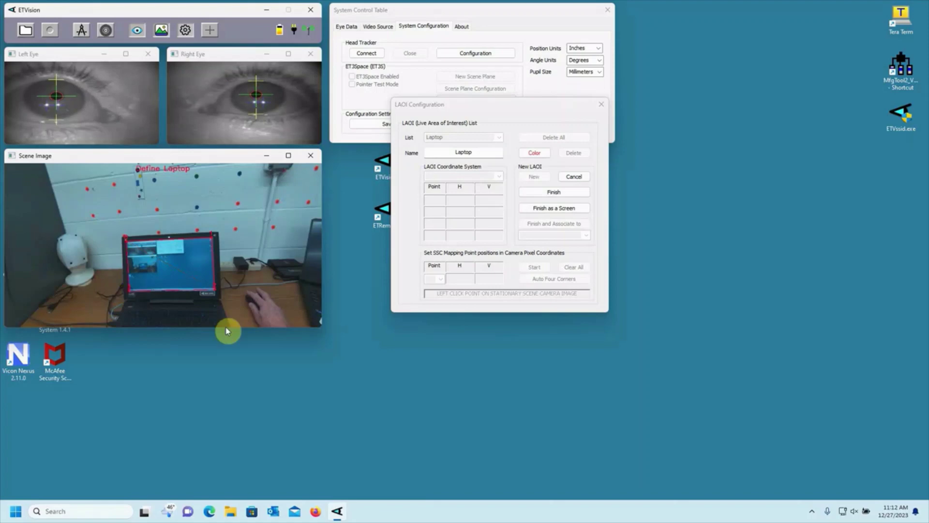
{"action": "left_click", "coordinate": [552, 193]}
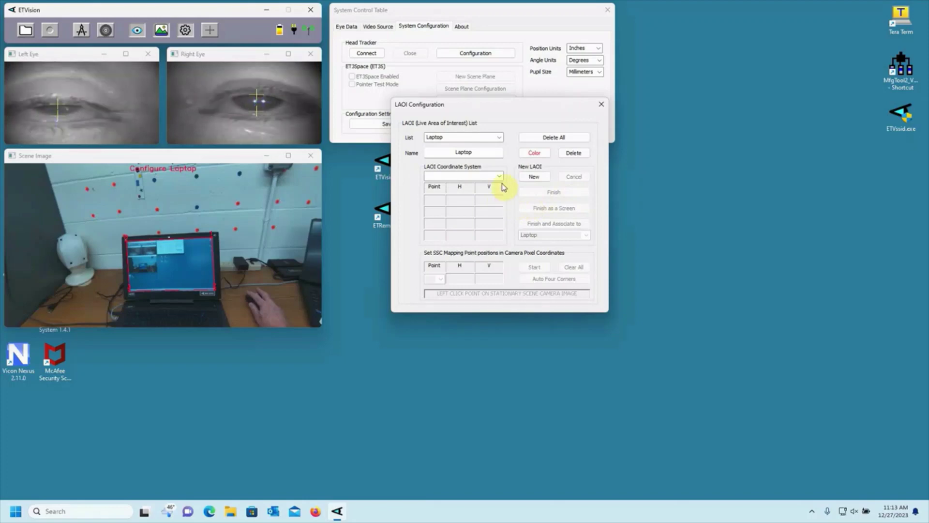
Step: Choose Point 0 - 3 as the area's coordinate system and set point 1's H coordinate to 1920
{"action": "left_click", "coordinate": [498, 176]}
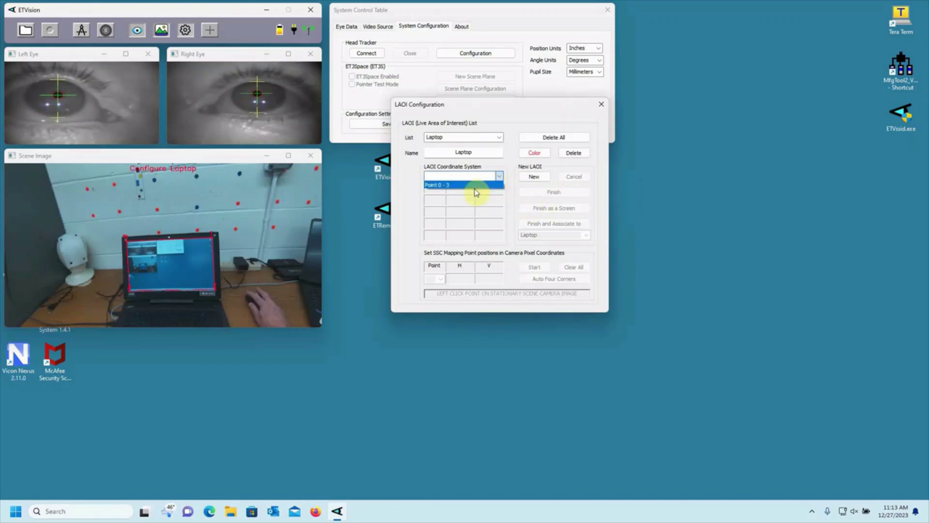
{"action": "left_click", "coordinate": [476, 186]}
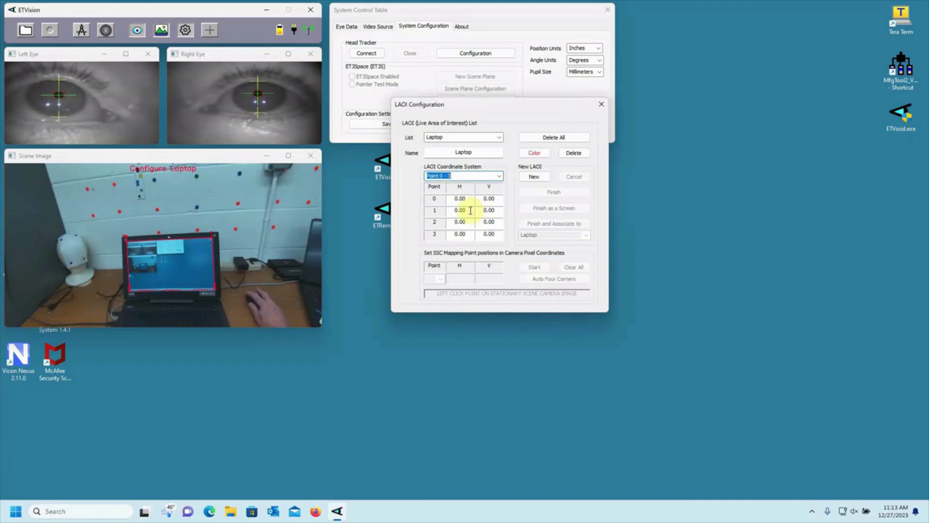
{"action": "left_click", "coordinate": [470, 210]}
{"action": "type", "text": "1"}
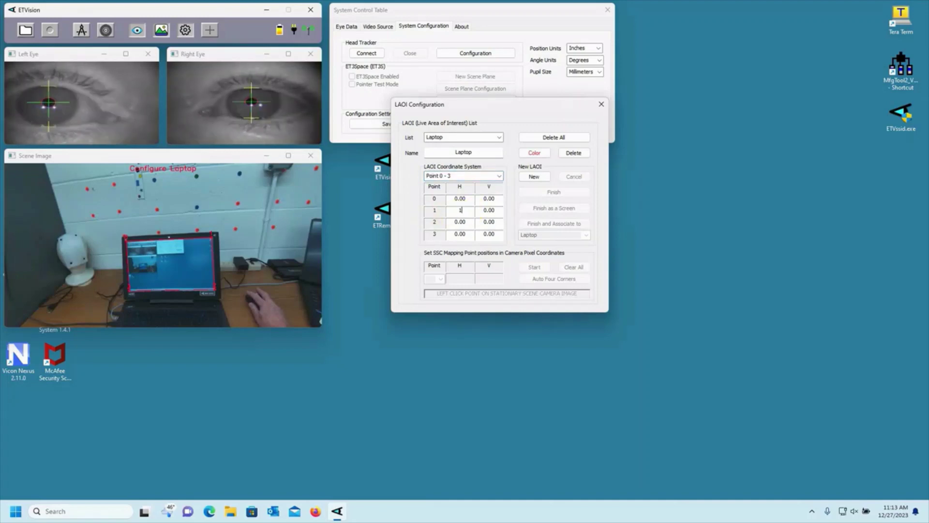
{"action": "type", "text": "920"}
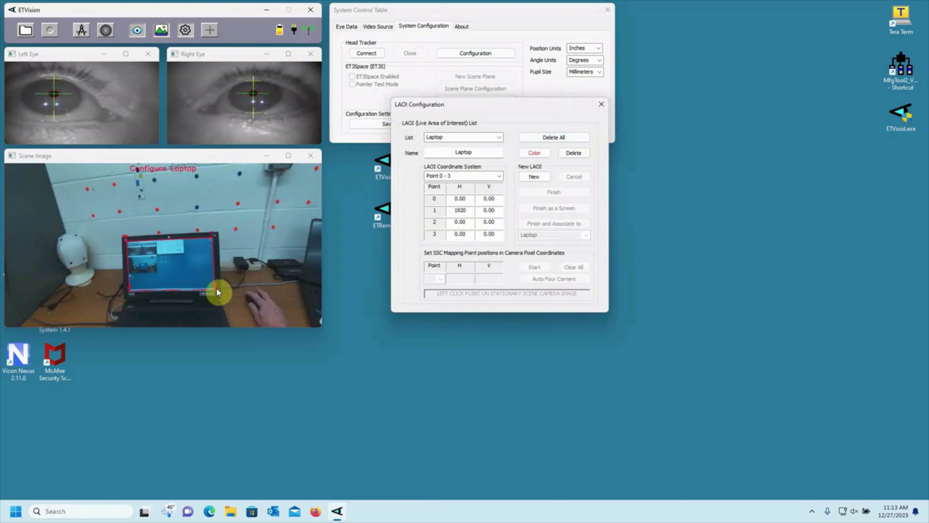
Step: Set point 2 to H 1920 and V 1080 and point 3's V to 1080, and close the LAOI configuration
{"action": "double_click", "coordinate": [468, 224]}
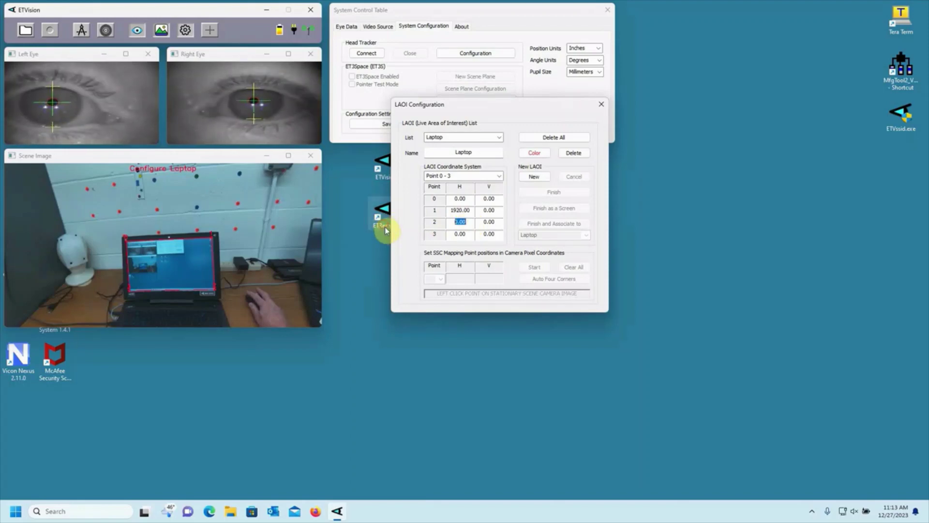
{"action": "type", "text": "1920"}
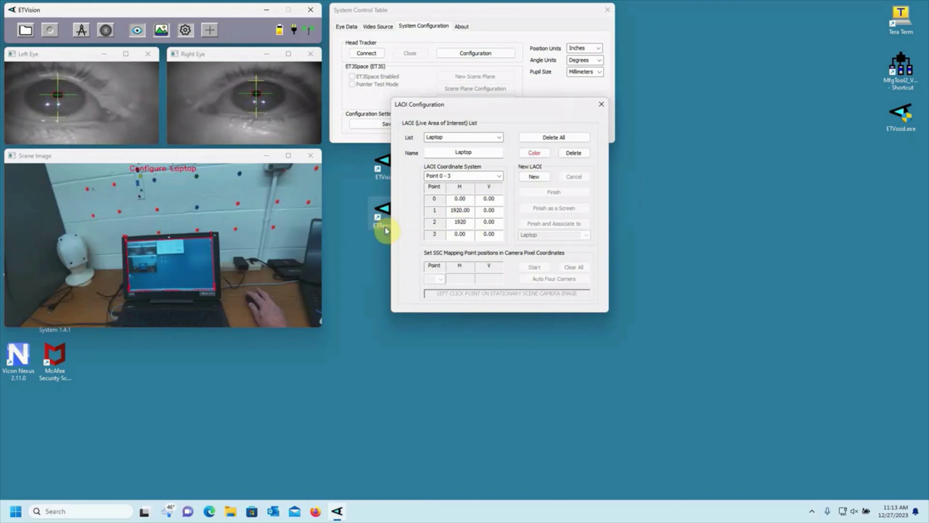
{"action": "double_click", "coordinate": [499, 222]}
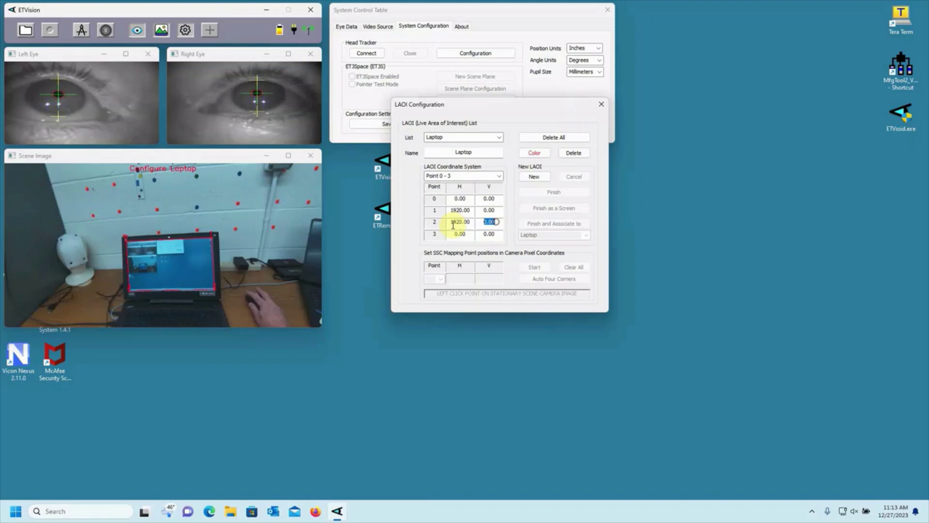
{"action": "type", "text": "108"}
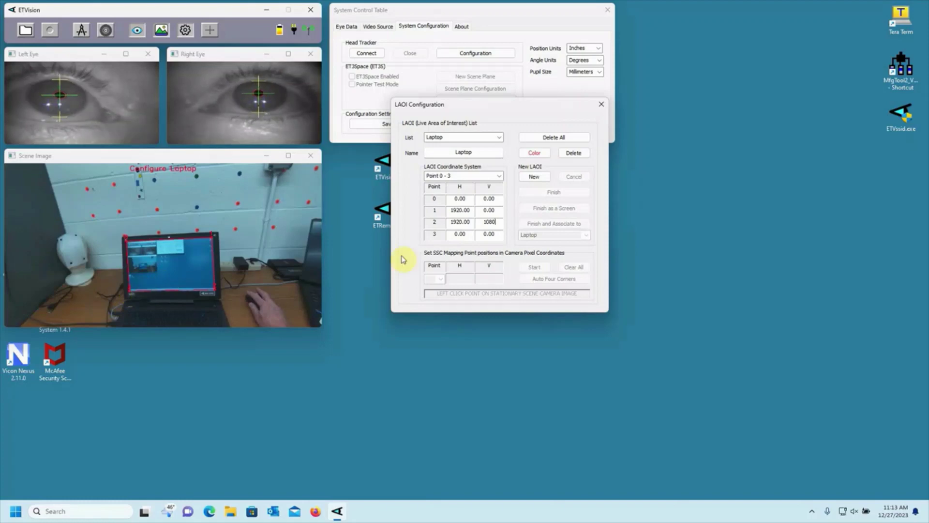
{"action": "double_click", "coordinate": [489, 234]}
{"action": "type", "text": "1080"}
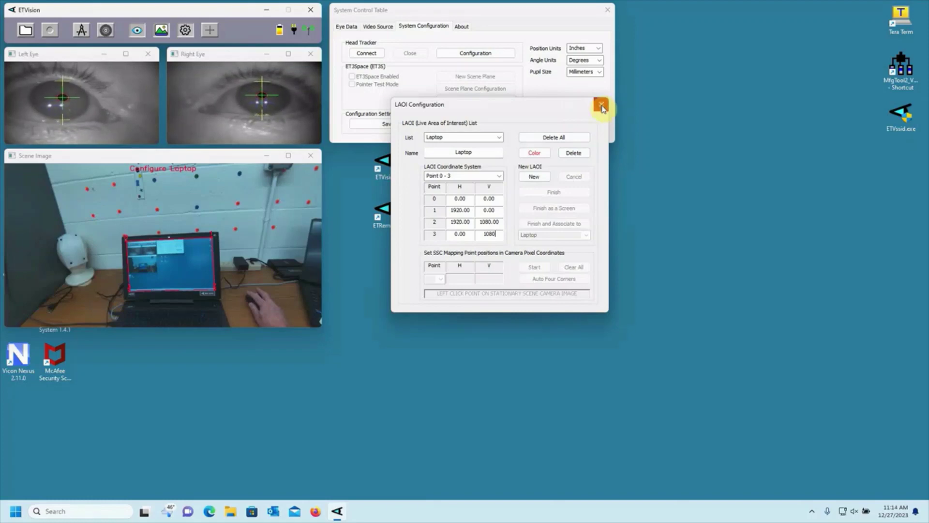
{"action": "left_click", "coordinate": [601, 105]}
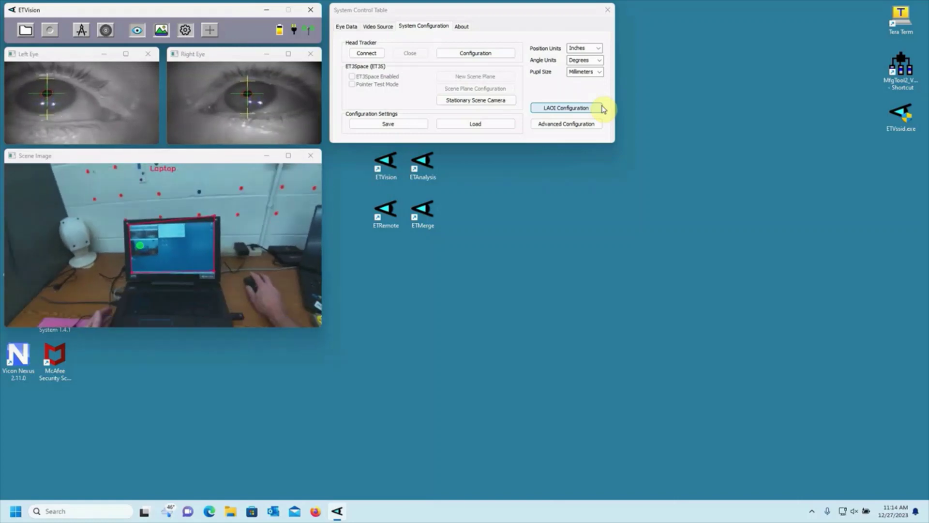
Step: Delete the existing Laptop area in the LAOI configuration and start a new one also named Laptop
{"action": "left_click", "coordinate": [569, 109]}
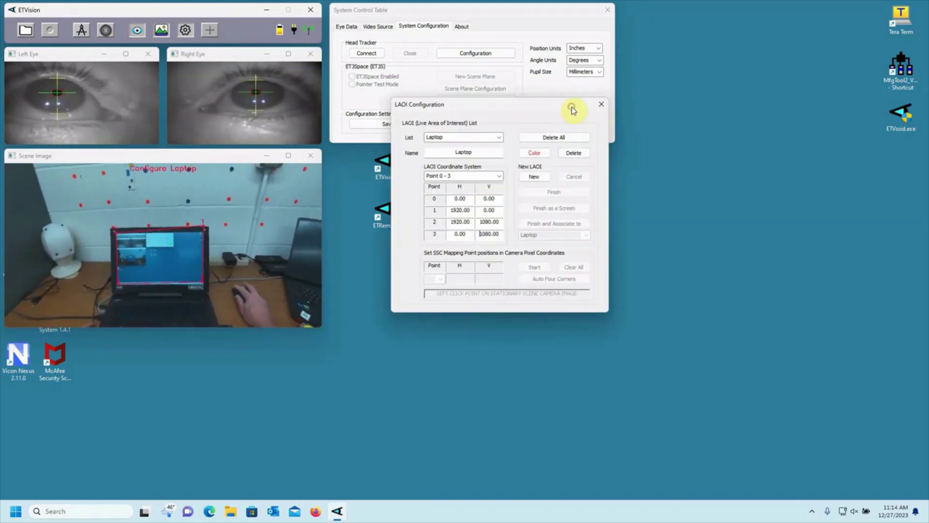
{"action": "left_click", "coordinate": [575, 154]}
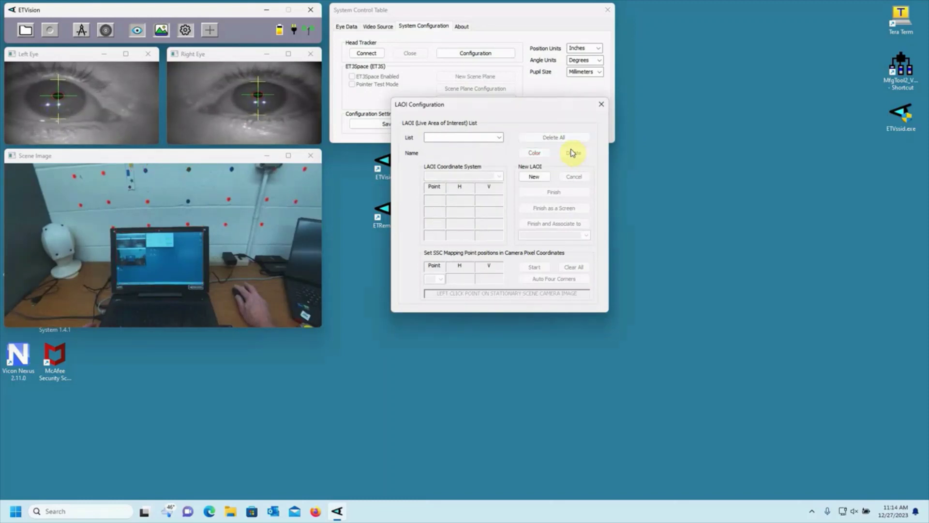
{"action": "left_click", "coordinate": [528, 177]}
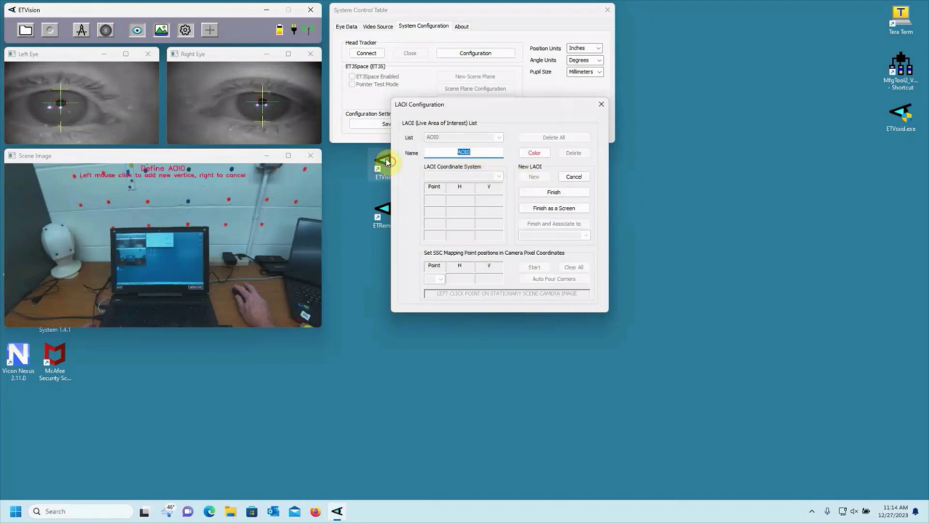
{"action": "type", "text": "Laptop"}
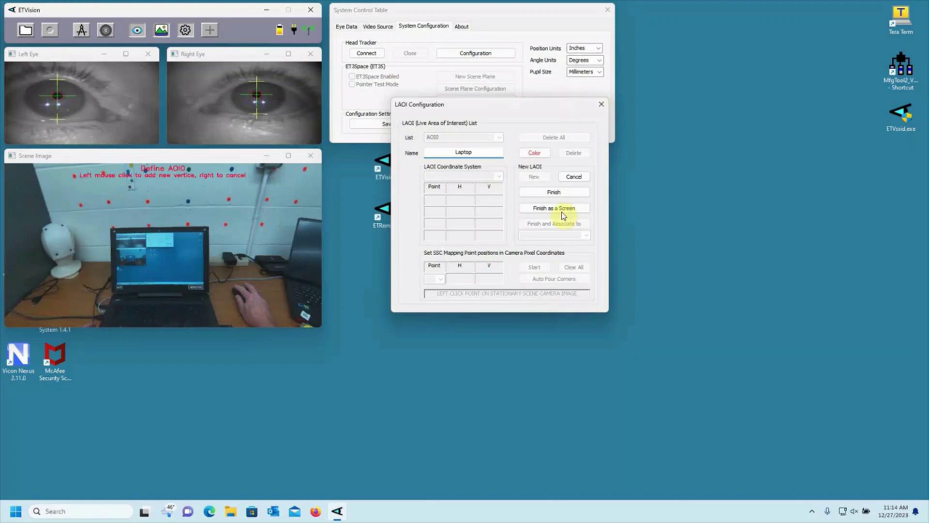
Step: Outline the laptop display in the scene image with four corner vertices and finish the area as a screen
{"action": "left_click", "coordinate": [566, 212]}
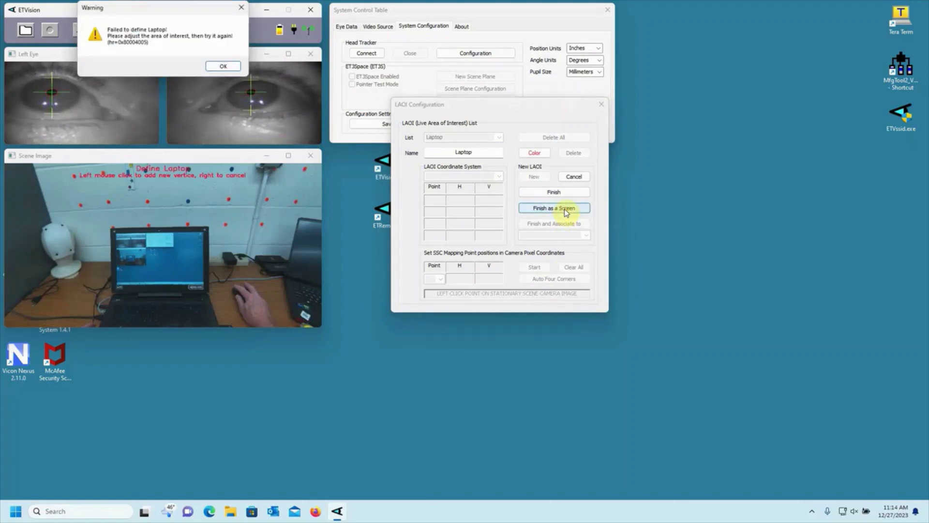
{"action": "left_click", "coordinate": [229, 69]}
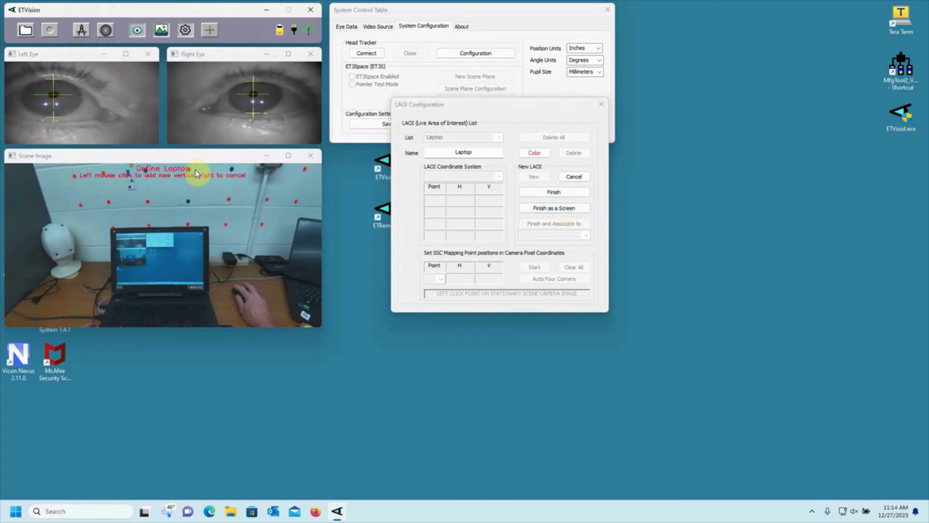
{"action": "left_click", "coordinate": [114, 233]}
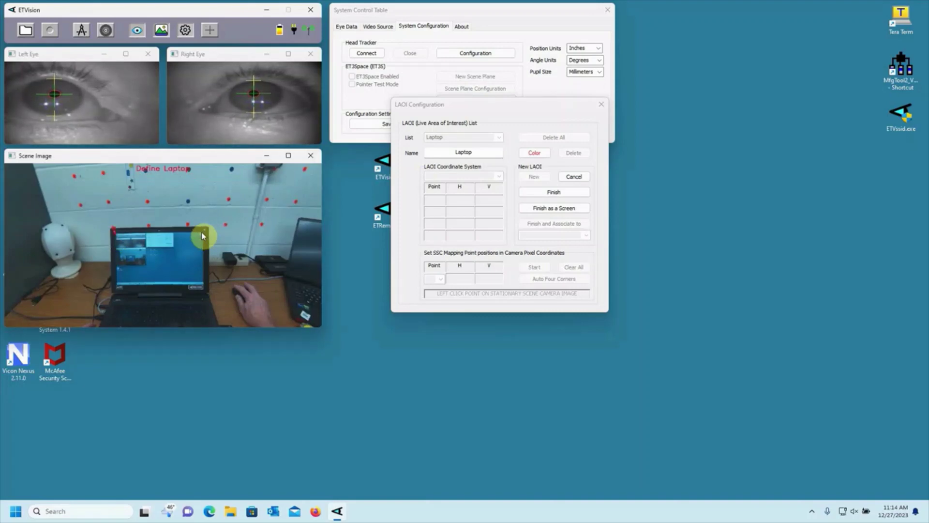
{"action": "left_click", "coordinate": [201, 233]}
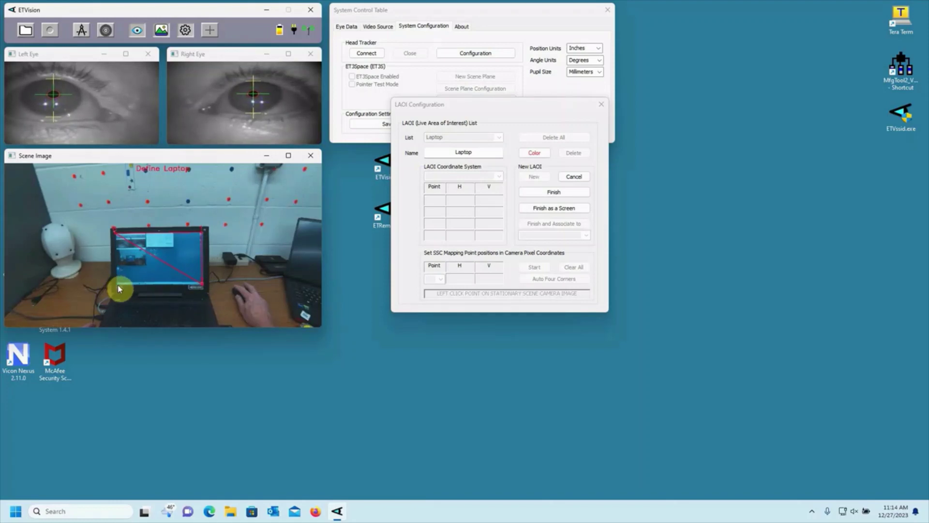
{"action": "left_click", "coordinate": [554, 209]}
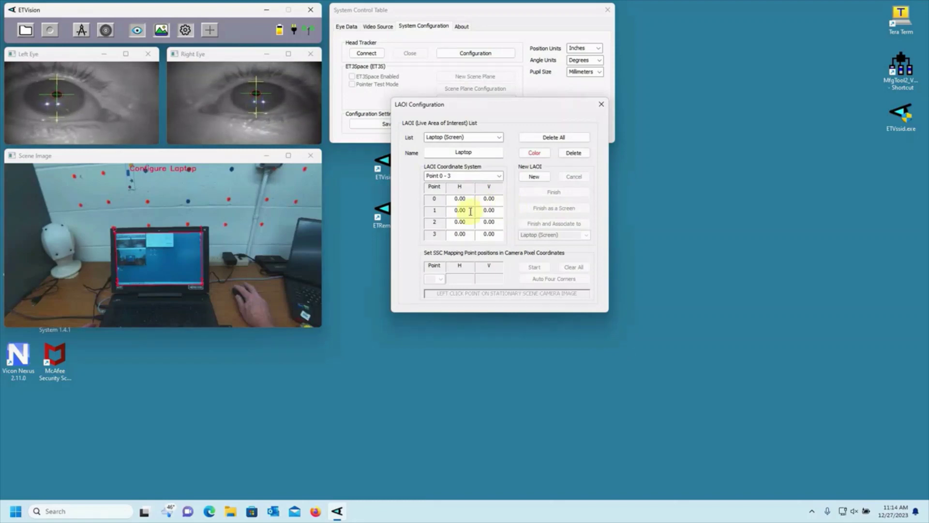
Step: Set the Laptop screen's coordinates: H 1920 for point 1, H 1920 and V 1080 for point 2, and V 1080 for point 3
{"action": "type", "text": "1920"}
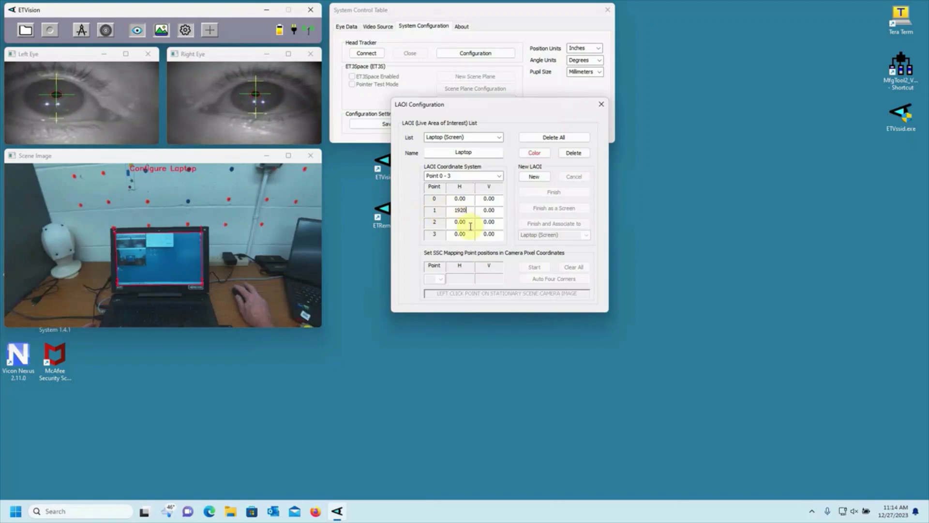
{"action": "double_click", "coordinate": [455, 222]}
{"action": "type", "text": "1920"}
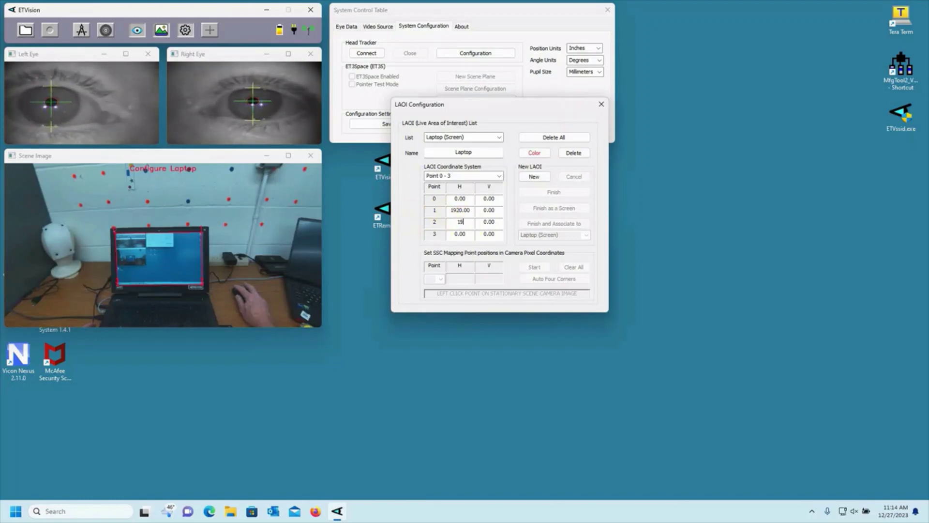
{"action": "double_click", "coordinate": [501, 222]}
{"action": "type", "text": "10"}
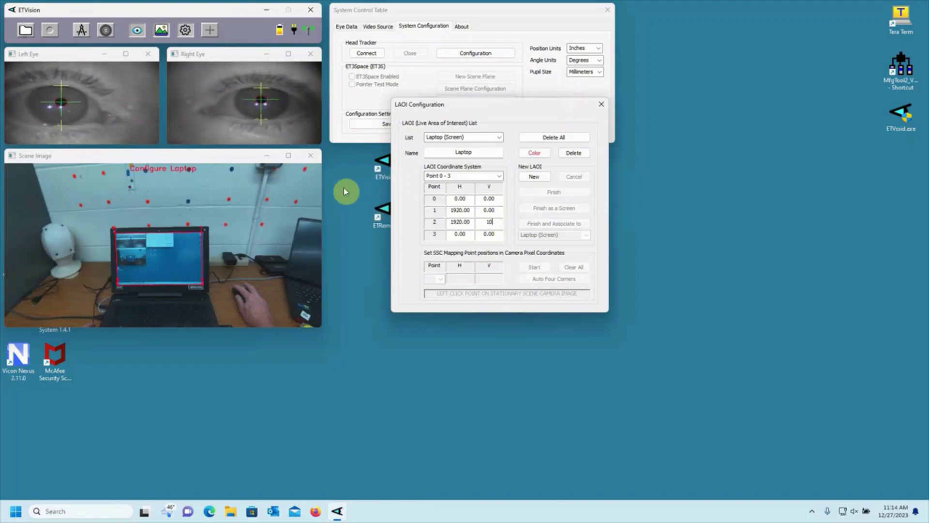
{"action": "type", "text": "80"}
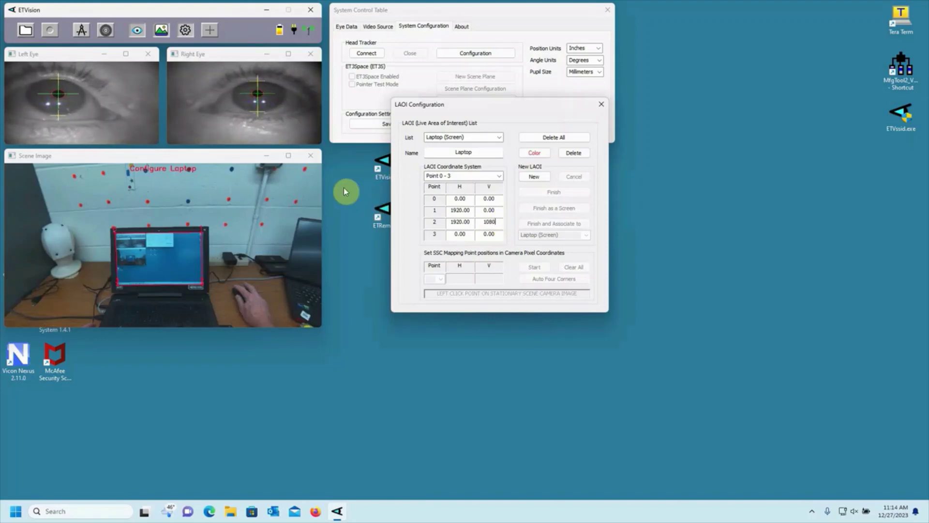
{"action": "double_click", "coordinate": [498, 234]}
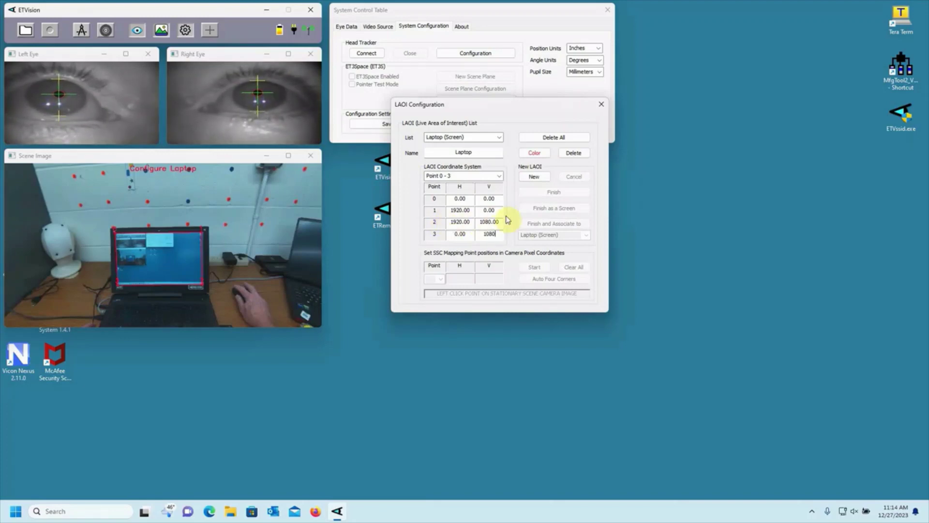
Step: Close the LAOI configuration, reopen it and start a new area of interest named System Control Panel
{"action": "left_click", "coordinate": [600, 111]}
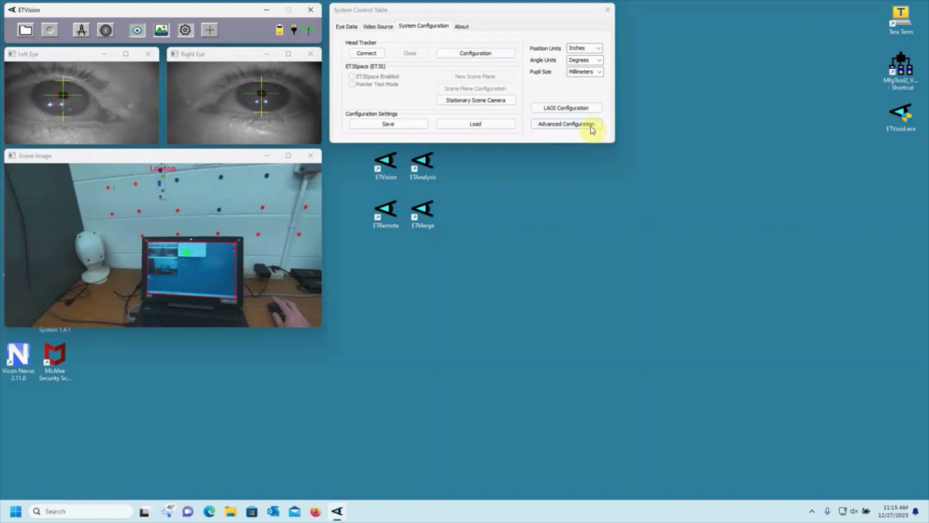
{"action": "left_click", "coordinate": [579, 109]}
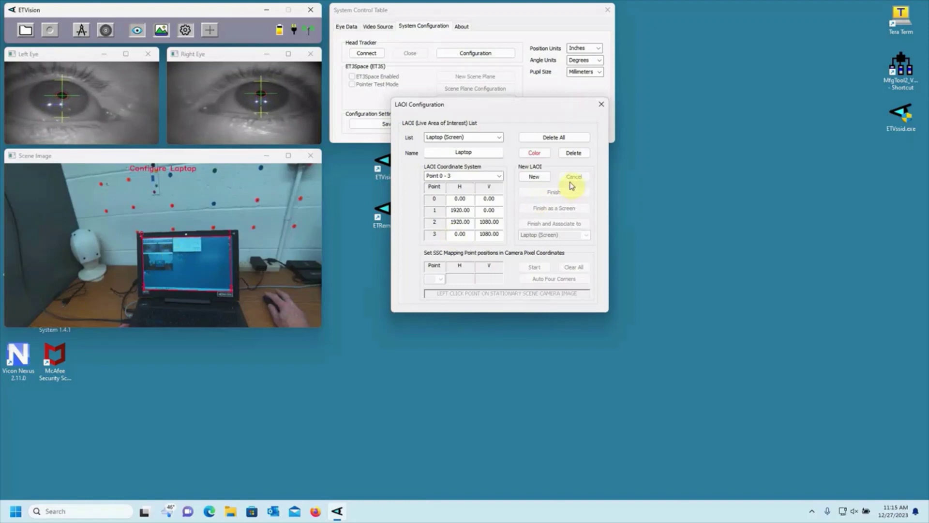
{"action": "left_click", "coordinate": [532, 177]}
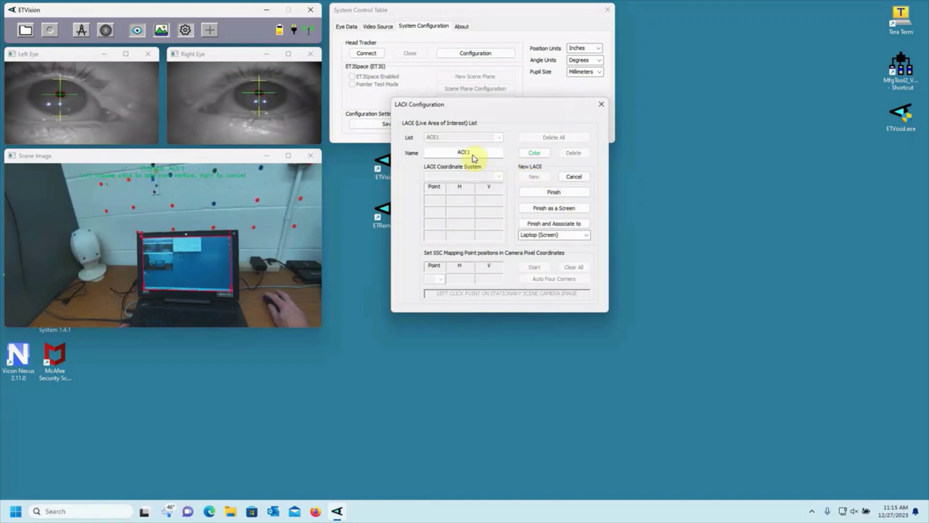
{"action": "double_click", "coordinate": [494, 153]}
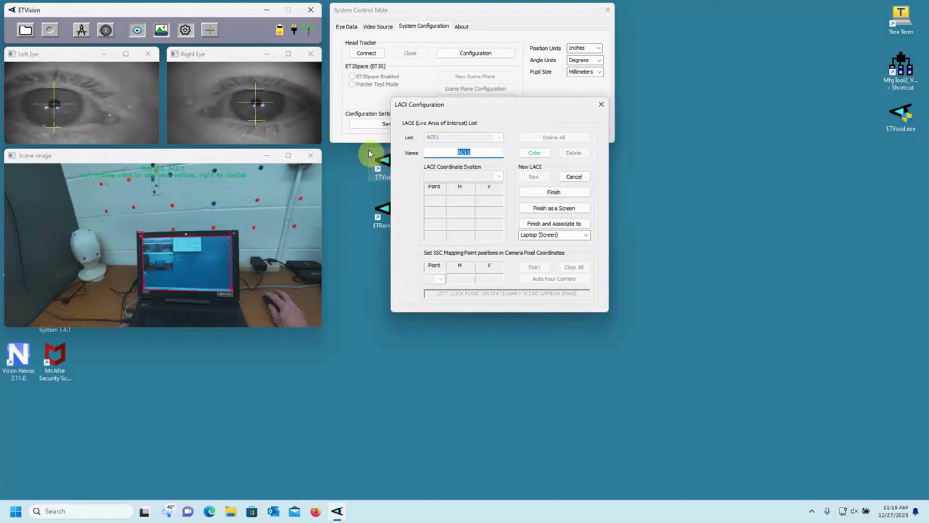
{"action": "type", "text": "Syste"}
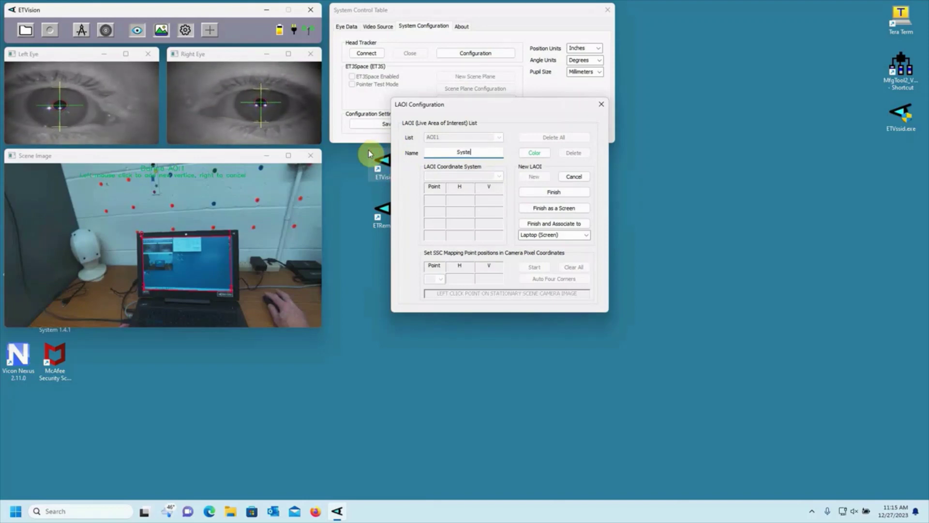
{"action": "type", "text": "m Control"}
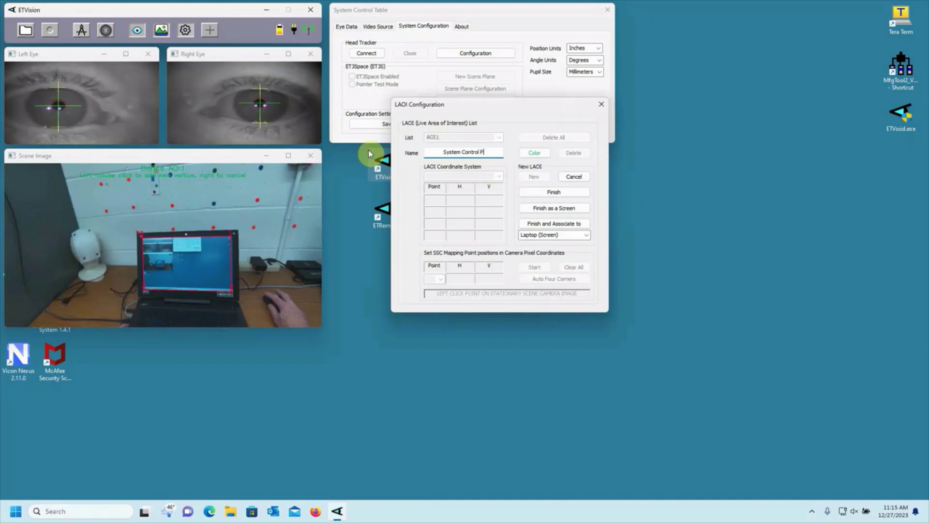
{"action": "type", "text": " Panel"}
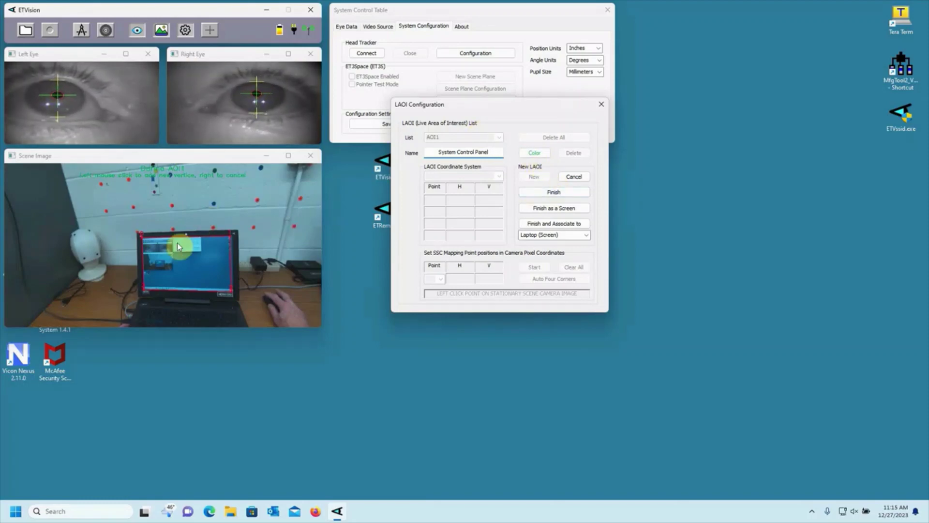
Step: Outline the System Control Table window on the laptop display, finish the area associated to Laptop (Screen), and close the LAOI configuration
{"action": "left_click", "coordinate": [172, 238]}
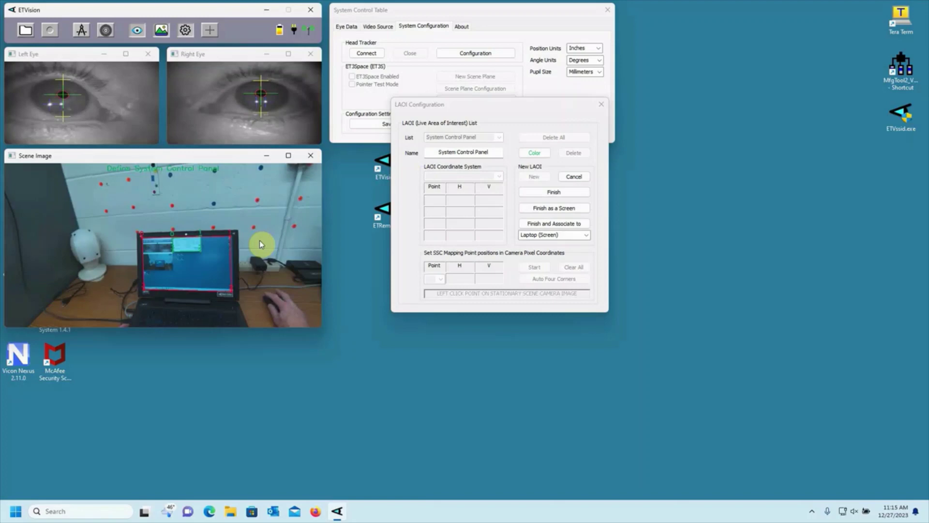
{"action": "left_click", "coordinate": [557, 224]}
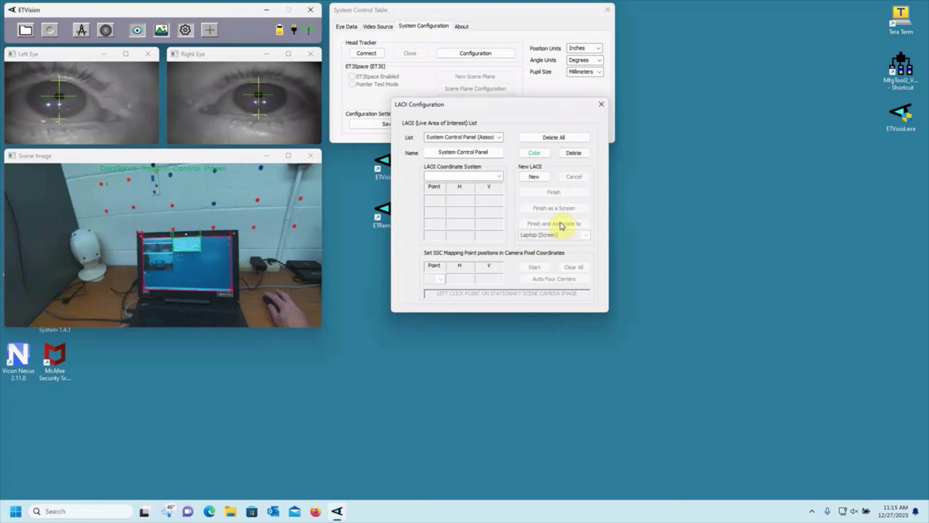
{"action": "left_click", "coordinate": [601, 104]}
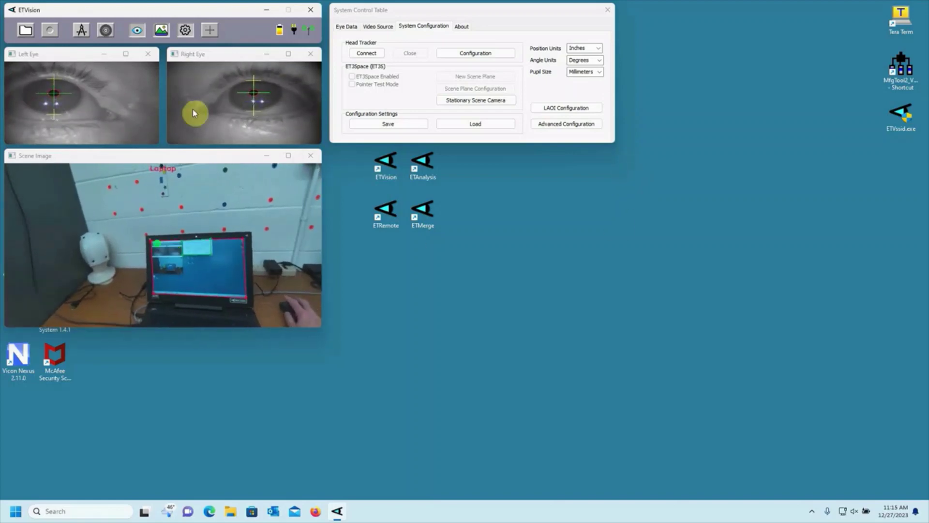
Step: Create a data file named Video in the Documents folder Video LAOI and record a segment of gaze data into it
{"action": "left_click", "coordinate": [26, 31]}
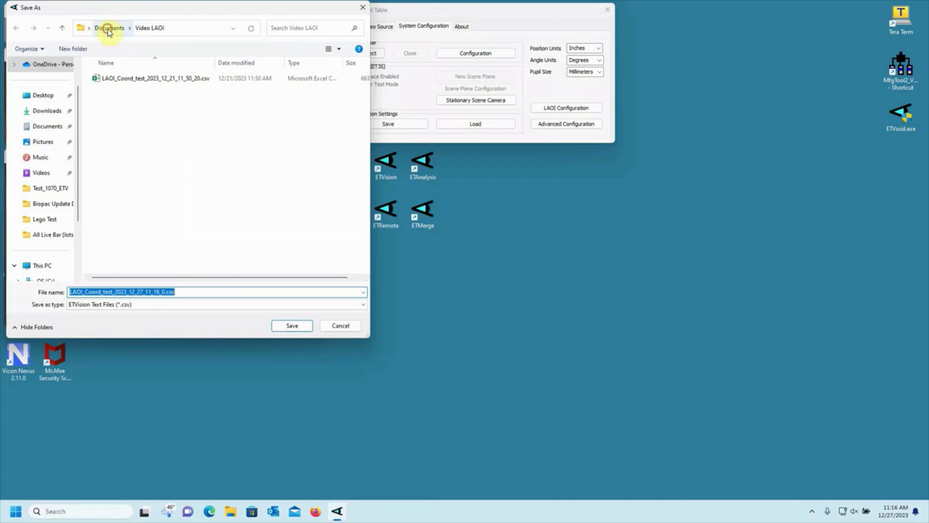
{"action": "left_click", "coordinate": [109, 29]}
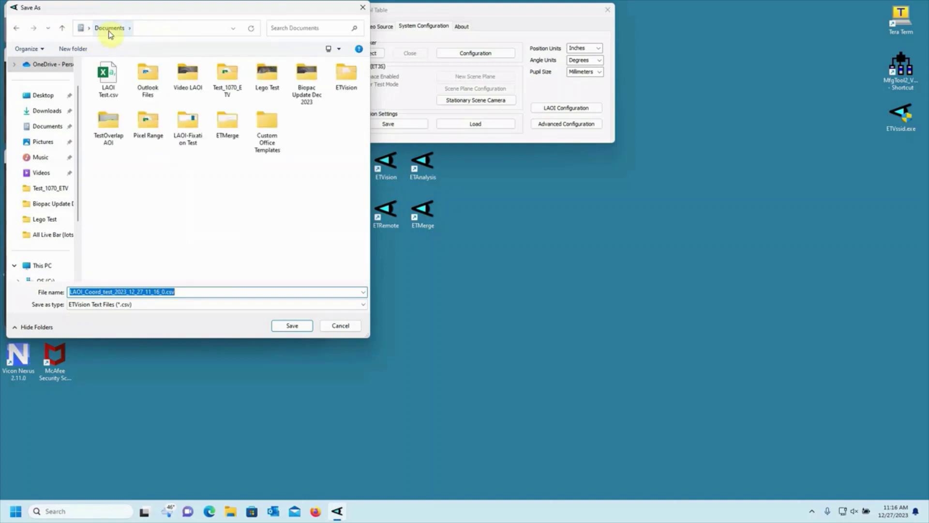
{"action": "double_click", "coordinate": [183, 85]}
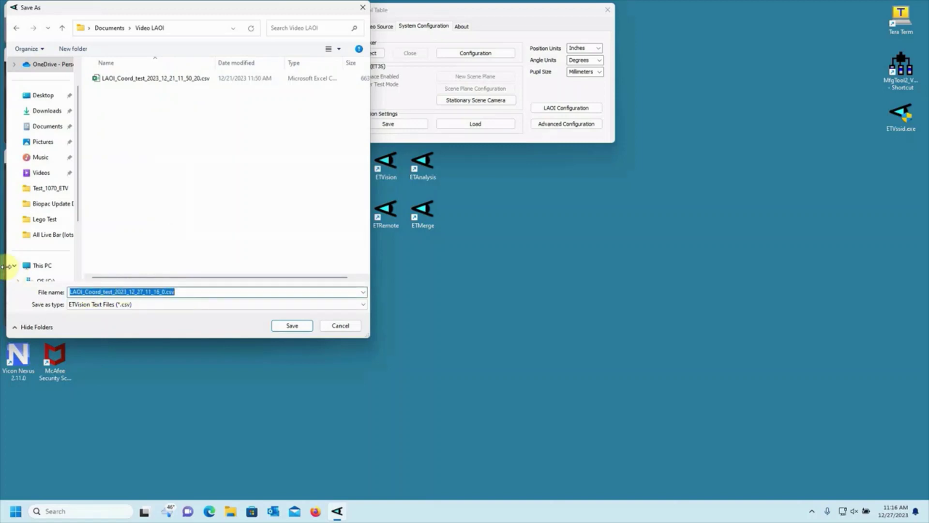
{"action": "type", "text": "Video"}
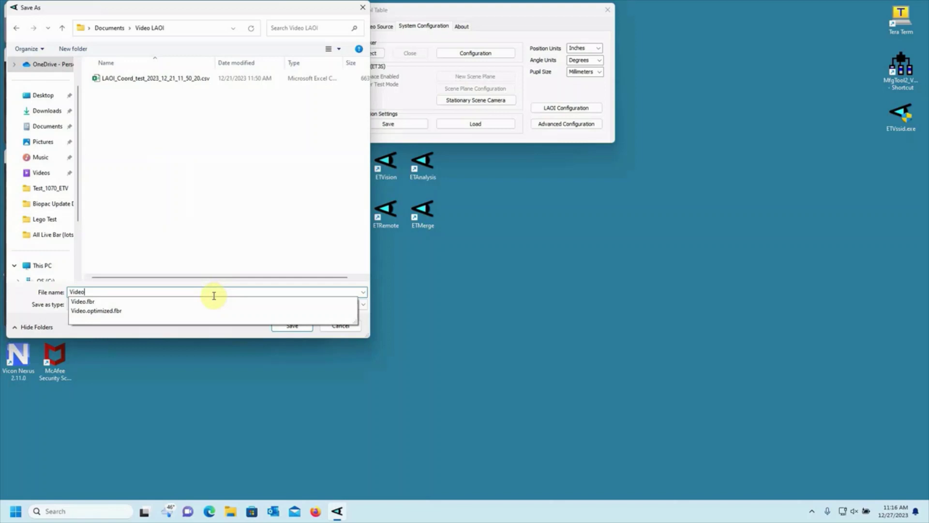
{"action": "left_click", "coordinate": [339, 238]}
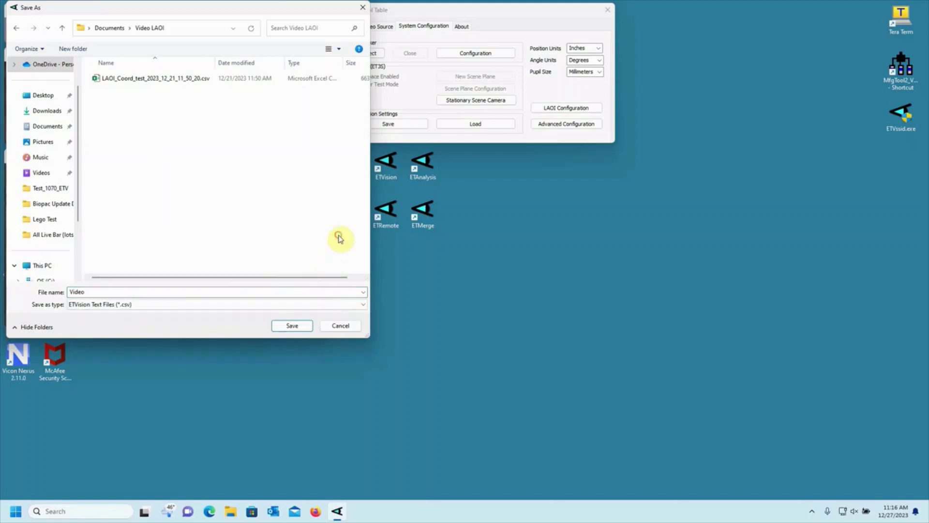
{"action": "left_click", "coordinate": [301, 325]}
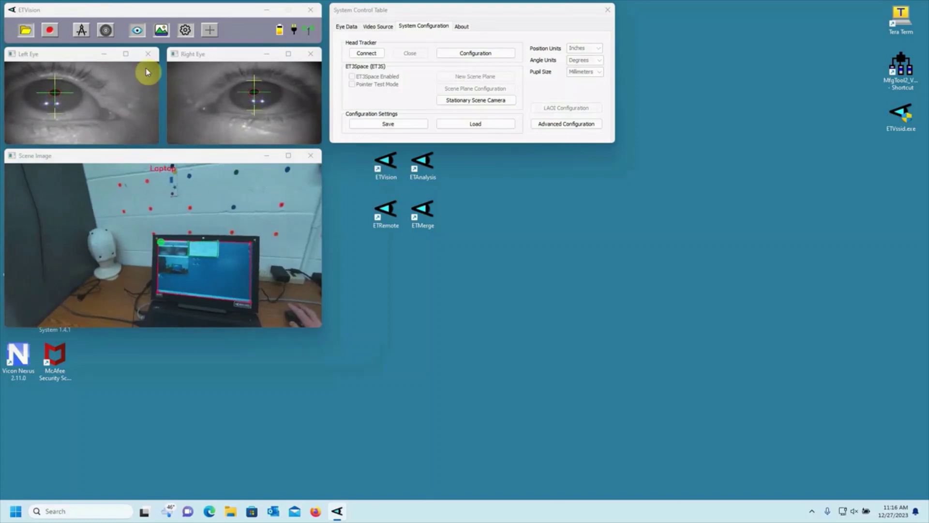
{"action": "left_click", "coordinate": [51, 31]}
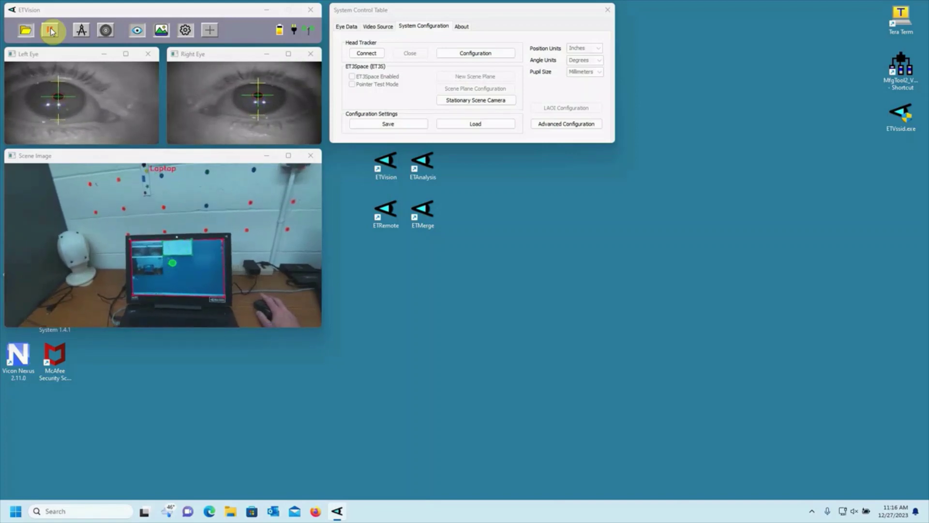
{"action": "left_click", "coordinate": [50, 30]}
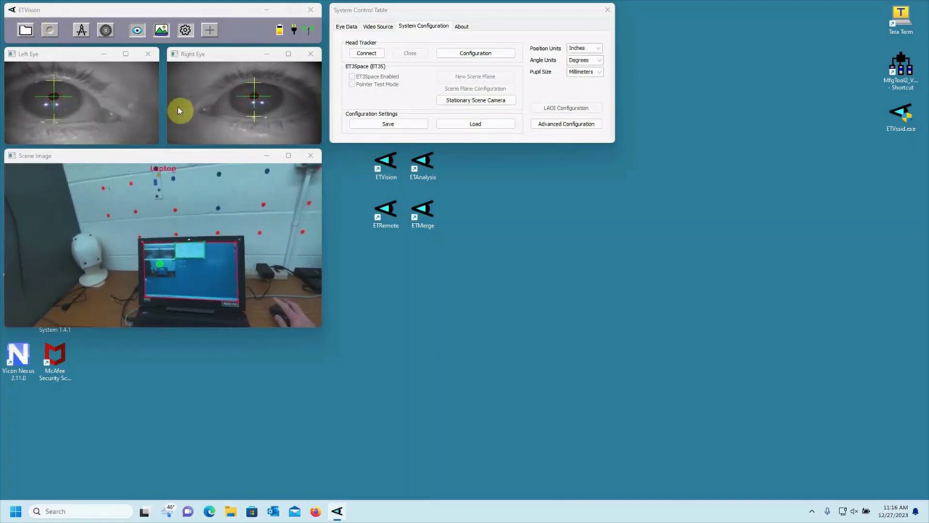
Step: Switch to ETAnalysis, create a new ETVision project named Video and open the participant file Video.csv
{"action": "double_click", "coordinate": [425, 171]}
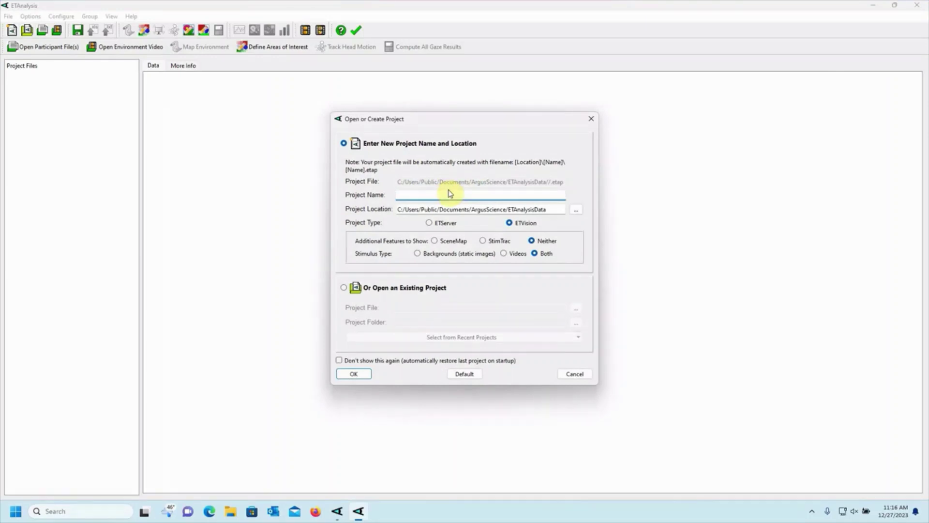
{"action": "type", "text": "Video"}
{"action": "left_click", "coordinate": [360, 375]}
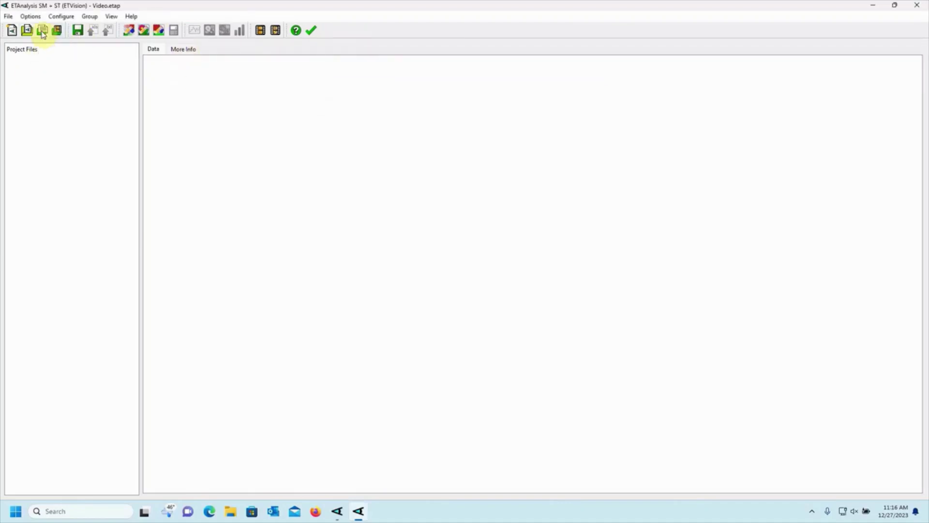
{"action": "left_click", "coordinate": [45, 32]}
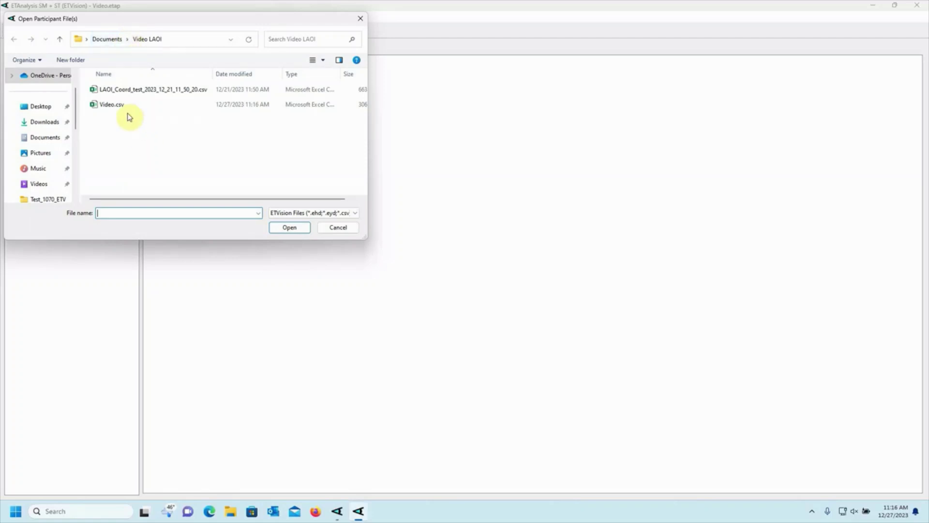
{"action": "double_click", "coordinate": [105, 105]}
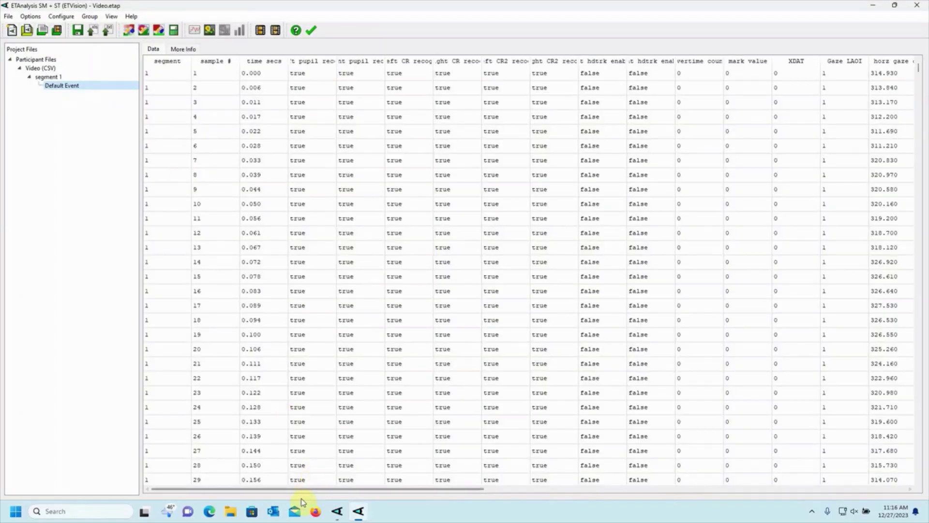
Step: Widen the LAOI horizontal and vertical gaze coordinate columns of the Default Event data so their full headings fit
{"action": "left_click_drag", "start_coordinate": [306, 493], "coordinate": [477, 493]}
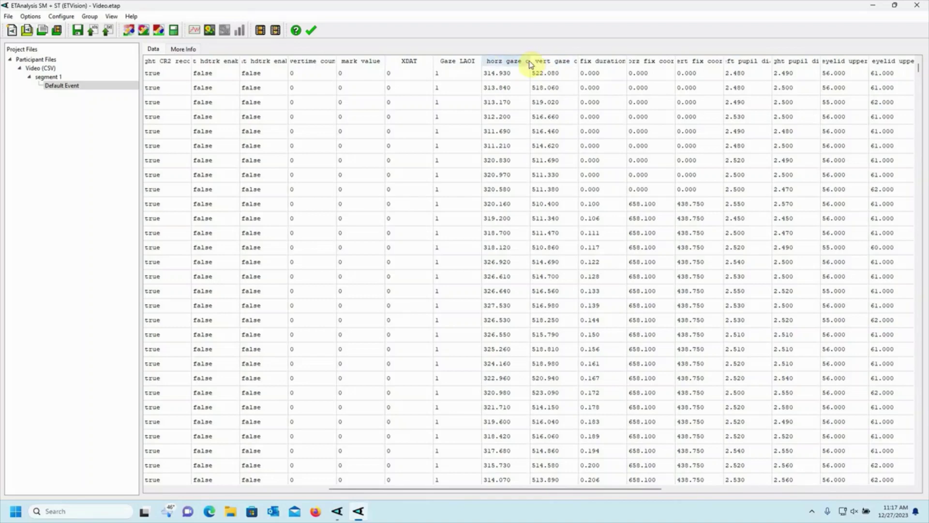
{"action": "left_click_drag", "start_coordinate": [529, 61], "coordinate": [677, 66]}
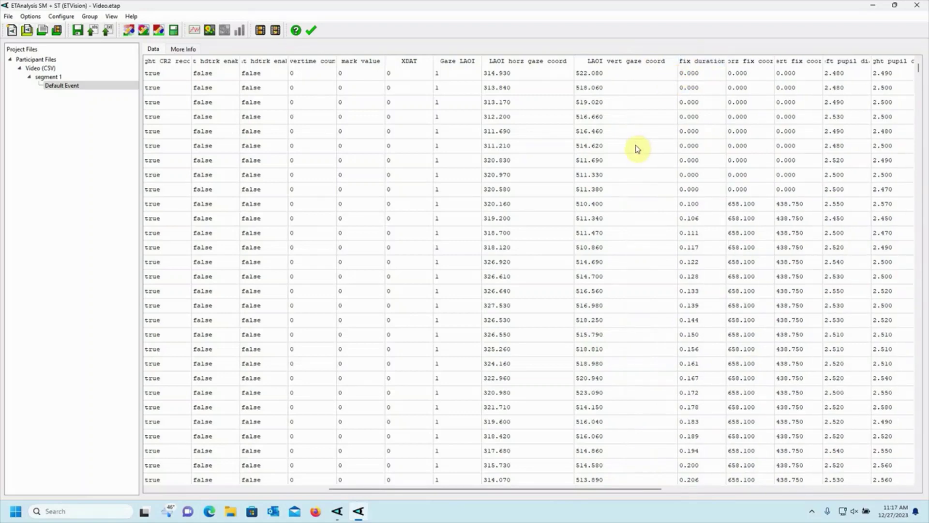
Step: Examine the Gaze LAOI numbers and the LAOI horizontal and vertical gaze coordinates throughout the recorded Default Event data
{"action": "scroll", "coordinate": [637, 149], "scroll_direction": "down", "scroll_amount": 6}
{"action": "scroll", "coordinate": [635, 151], "scroll_direction": "down", "scroll_amount": 15}
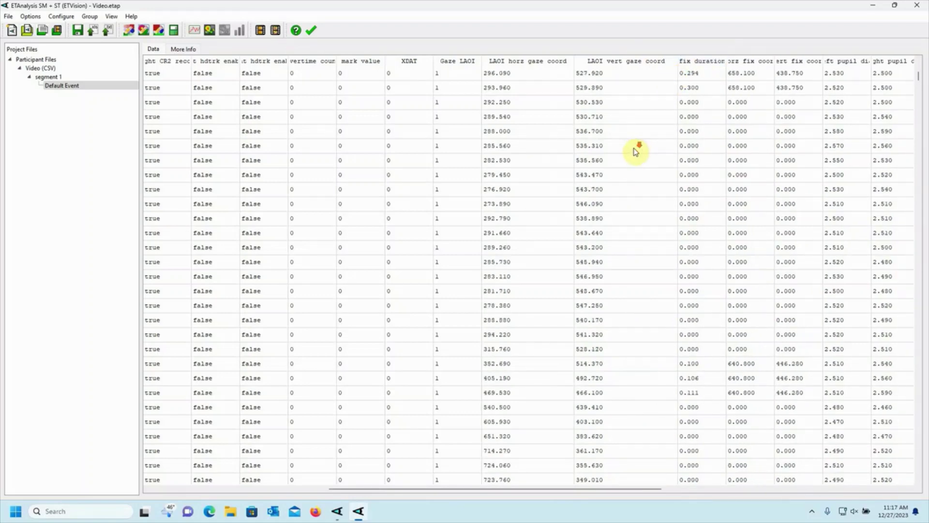
{"action": "scroll", "coordinate": [634, 153], "scroll_direction": "down", "scroll_amount": 15}
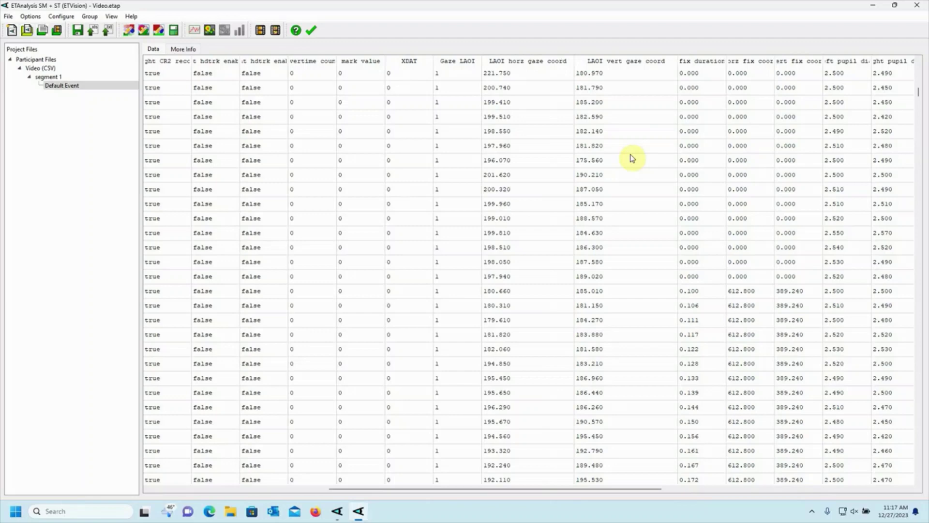
{"action": "scroll", "coordinate": [632, 157], "scroll_direction": "down", "scroll_amount": 20}
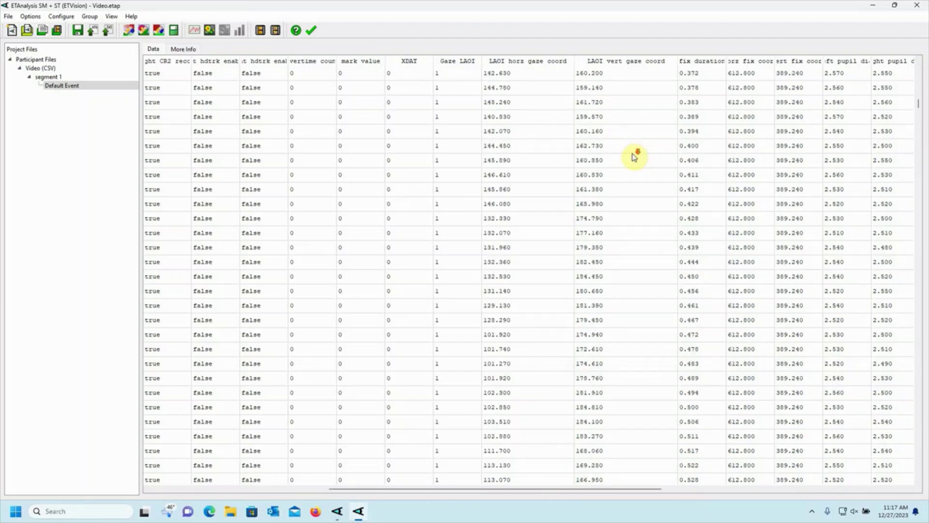
{"action": "scroll", "coordinate": [632, 158], "scroll_direction": "down", "scroll_amount": 20}
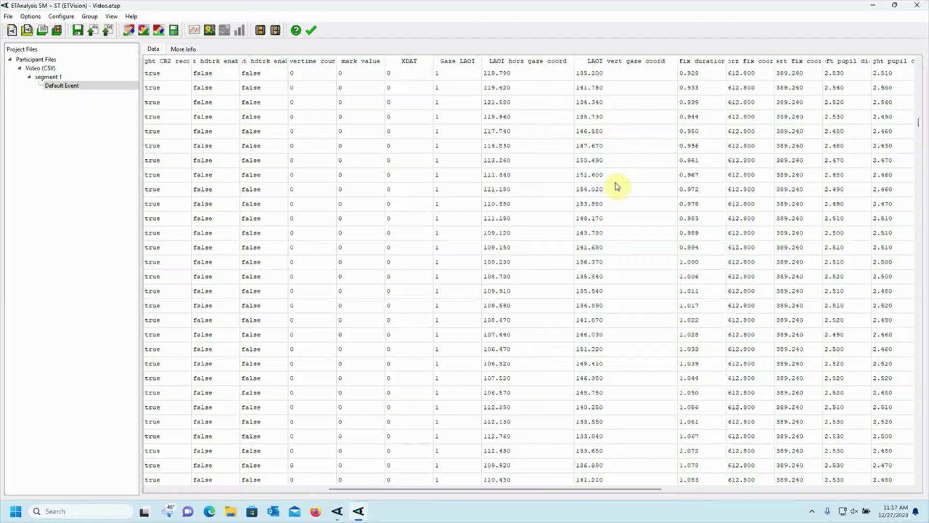
{"action": "scroll", "coordinate": [616, 190], "scroll_direction": "down", "scroll_amount": 5}
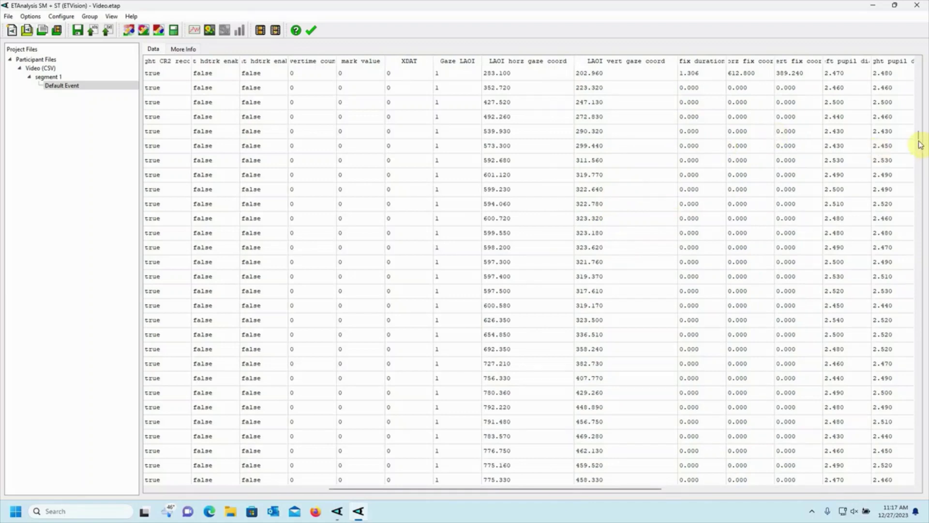
{"action": "left_click_drag", "start_coordinate": [918, 139], "coordinate": [913, 305]}
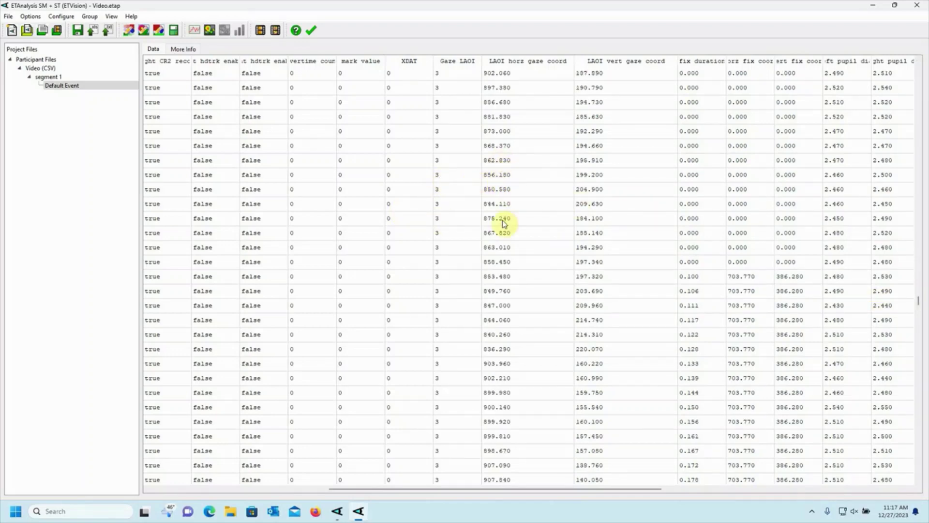
{"action": "scroll", "coordinate": [498, 352], "scroll_direction": "down", "scroll_amount": 10}
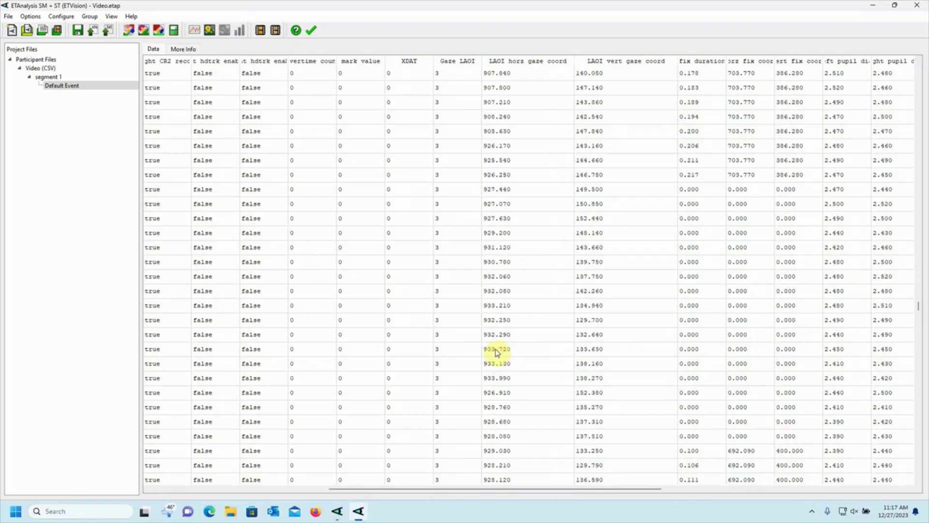
{"action": "scroll", "coordinate": [497, 352], "scroll_direction": "down", "scroll_amount": 2}
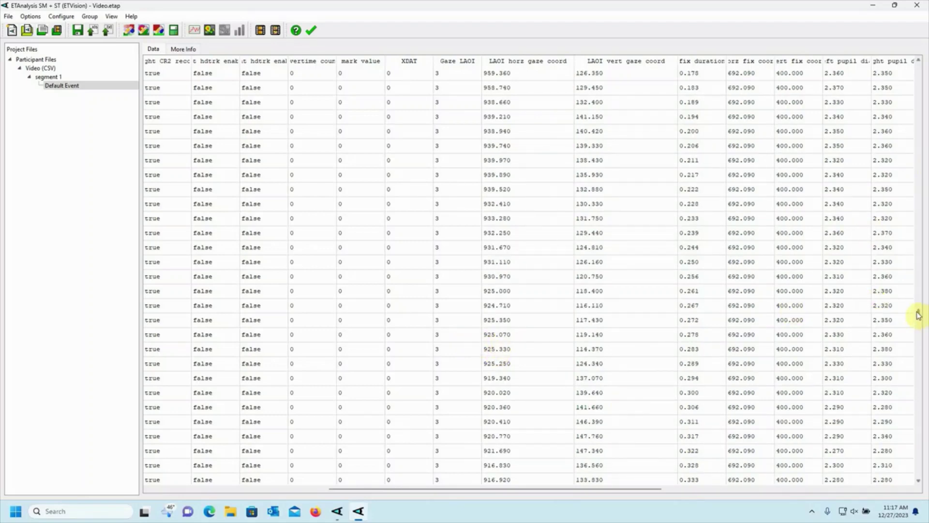
{"action": "left_click_drag", "start_coordinate": [917, 314], "coordinate": [895, 462]}
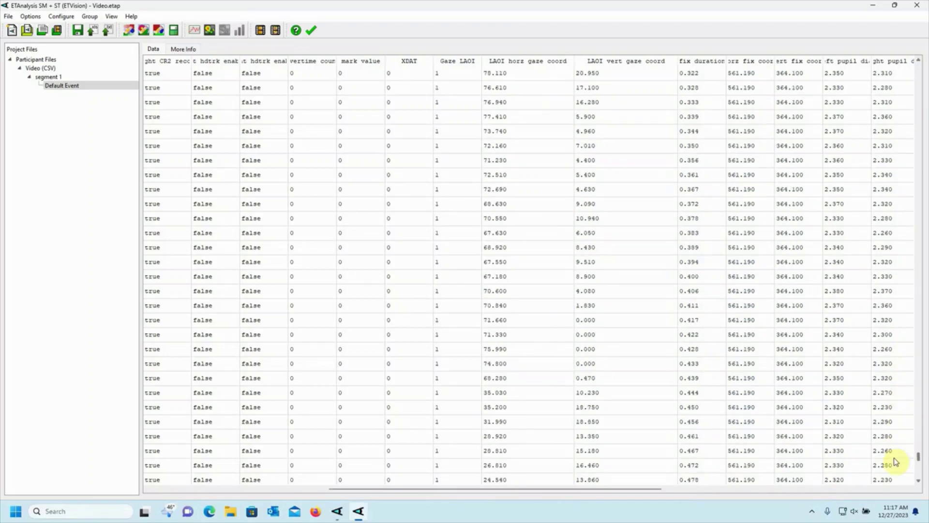
{"action": "left_click_drag", "start_coordinate": [892, 498], "coordinate": [887, 510]}
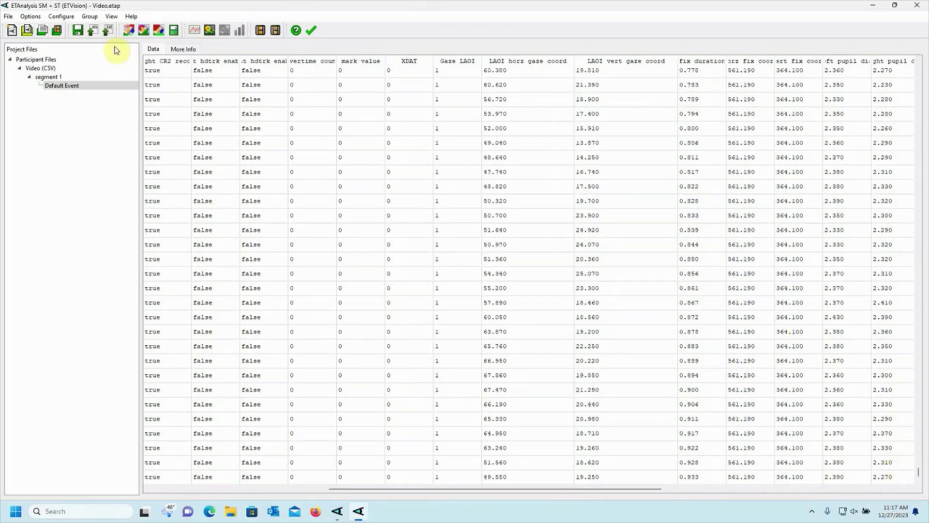
Step: Create a time plot of the Default Event with LAOI_horz_gaze_coord and LAOI_vert_gaze_coord on the vertical axes and uncover the graphs
{"action": "right_click", "coordinate": [75, 87]}
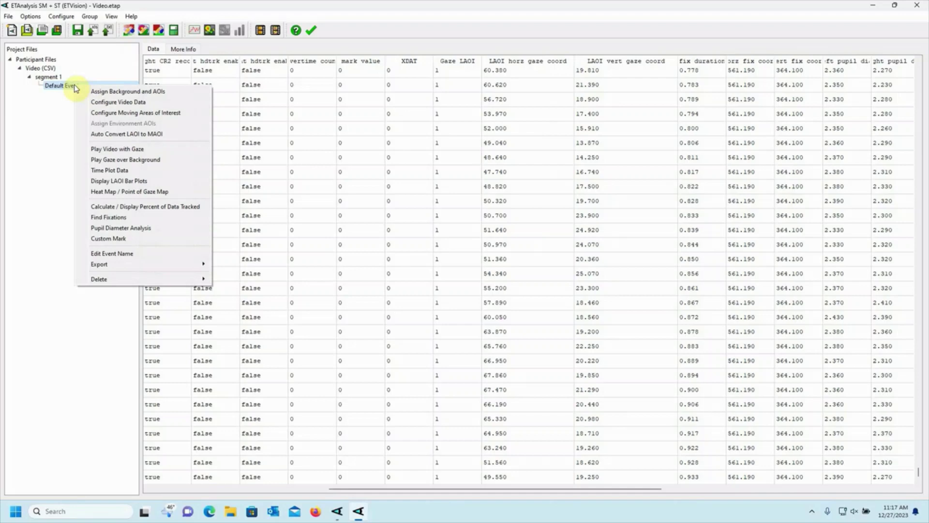
{"action": "left_click", "coordinate": [121, 175]}
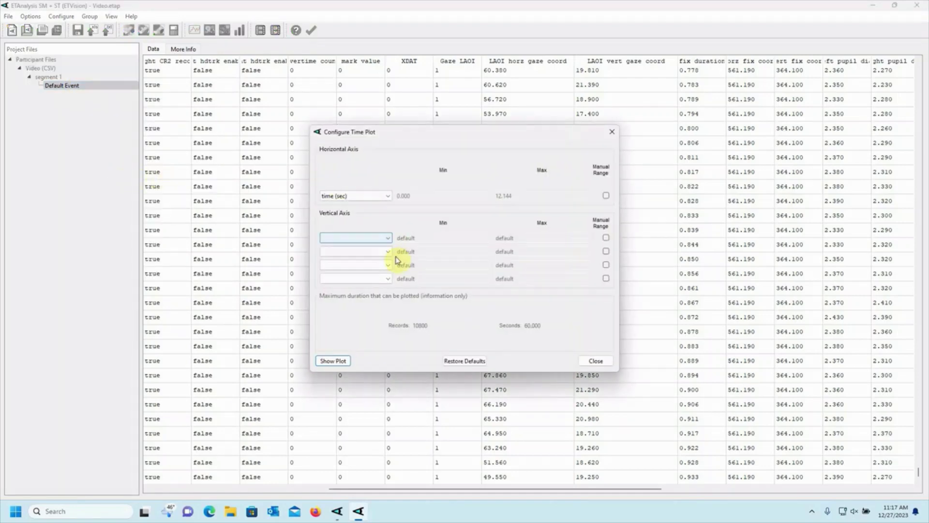
{"action": "left_click", "coordinate": [387, 239]}
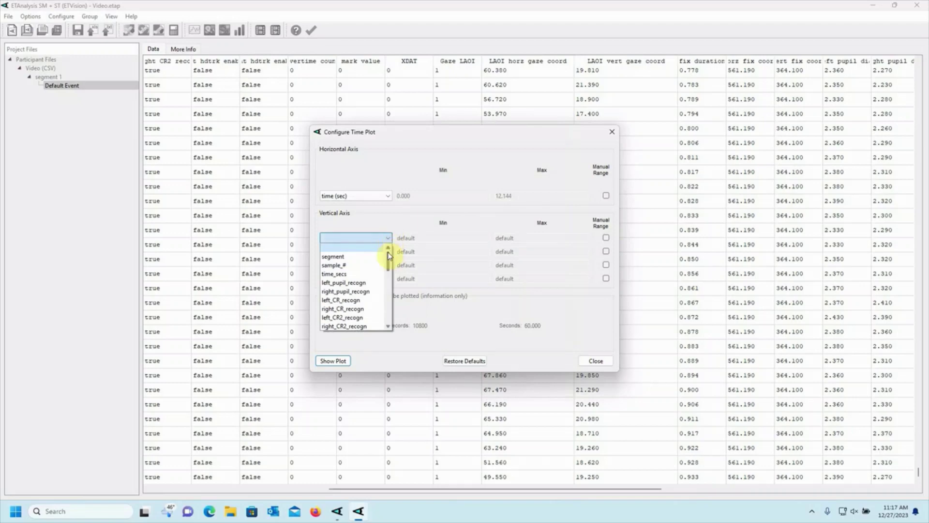
{"action": "left_click_drag", "start_coordinate": [391, 269], "coordinate": [388, 292]}
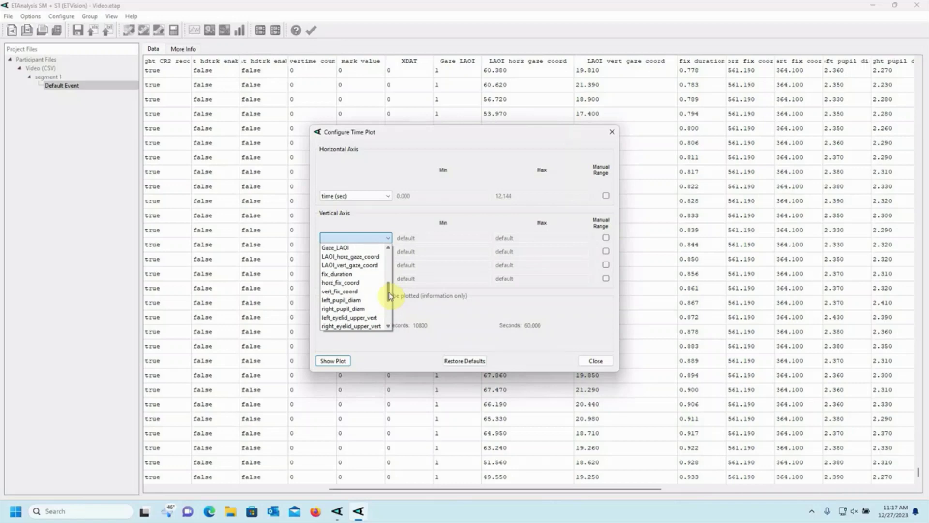
{"action": "left_click", "coordinate": [356, 259]}
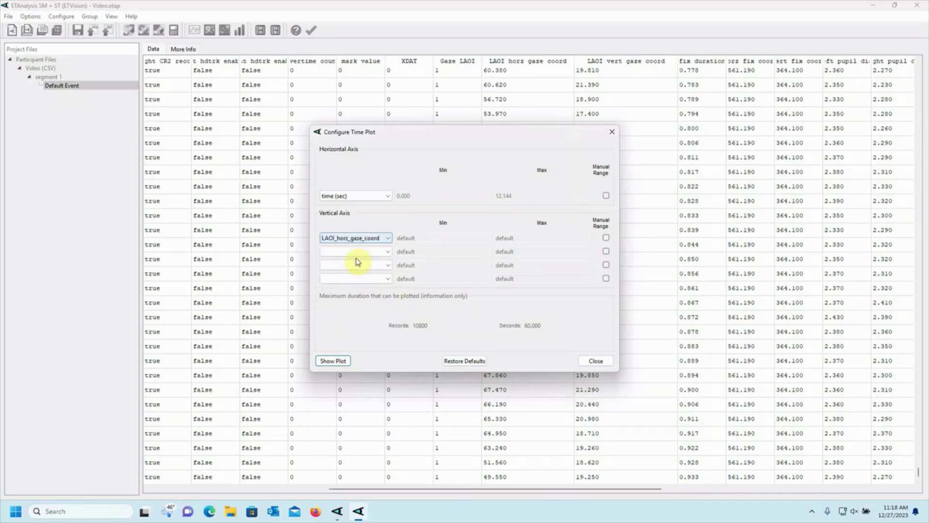
{"action": "left_click", "coordinate": [385, 252]}
{"action": "left_click_drag", "start_coordinate": [388, 274], "coordinate": [387, 296]}
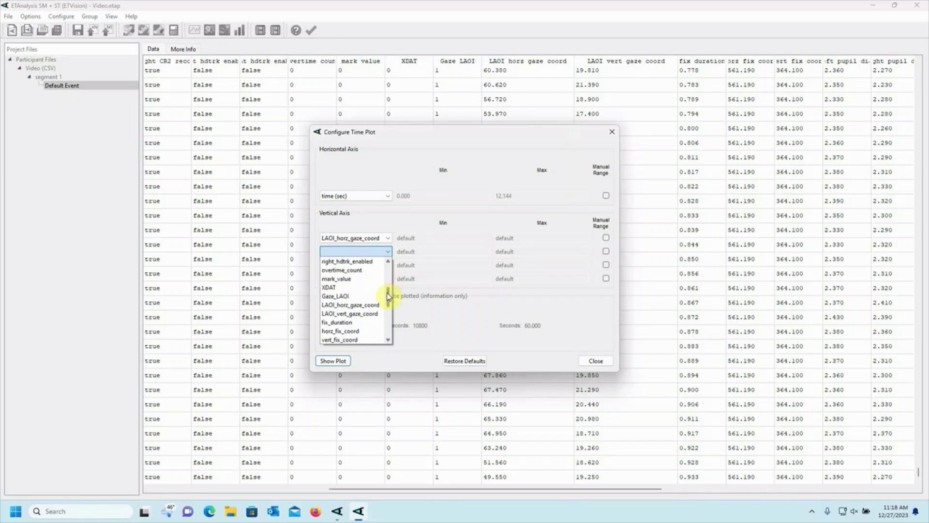
{"action": "left_click", "coordinate": [361, 315]}
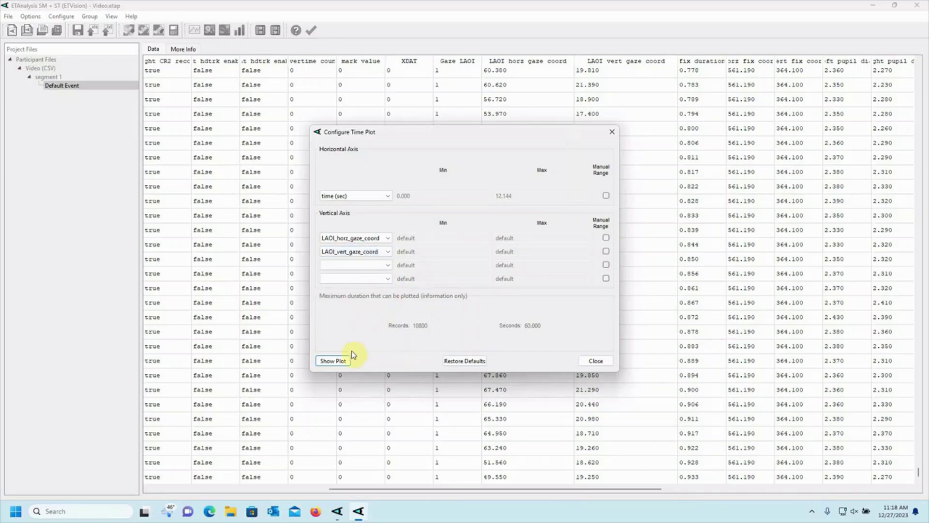
{"action": "left_click", "coordinate": [337, 362]}
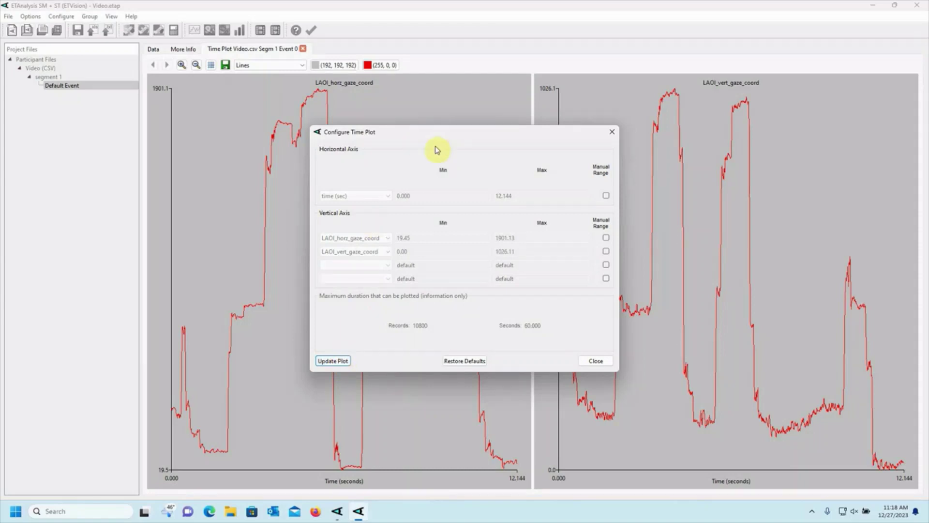
{"action": "left_click_drag", "start_coordinate": [440, 140], "coordinate": [31, 338]}
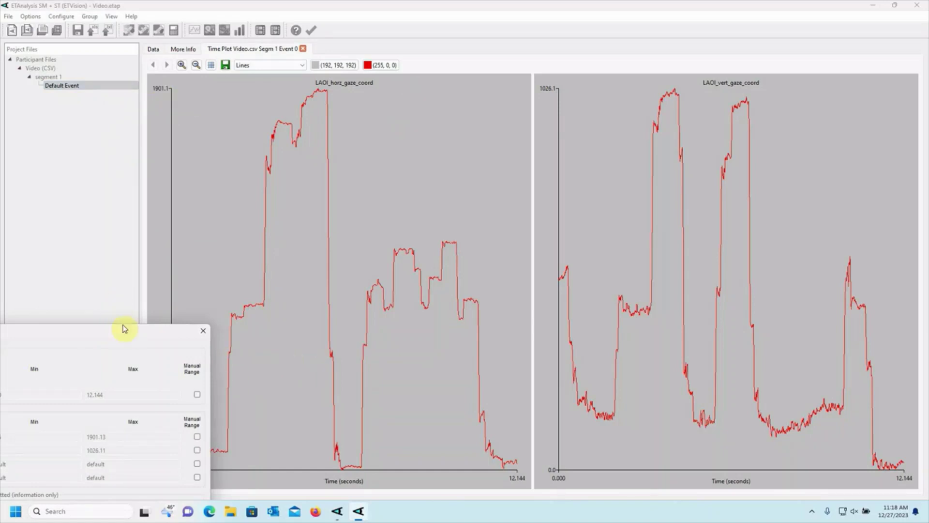
Step: Enable manual ranges for both LAOI gaze coordinates and set the LAOI_horz_gaze_coord range to 0 through 2000
{"action": "left_click_drag", "start_coordinate": [125, 331], "coordinate": [229, 141]}
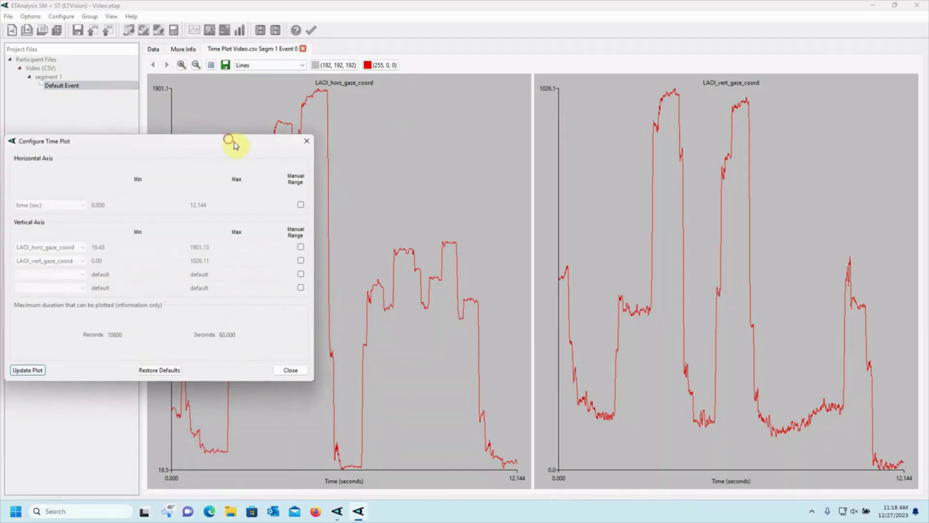
{"action": "left_click", "coordinate": [300, 247]}
{"action": "left_click", "coordinate": [300, 261]}
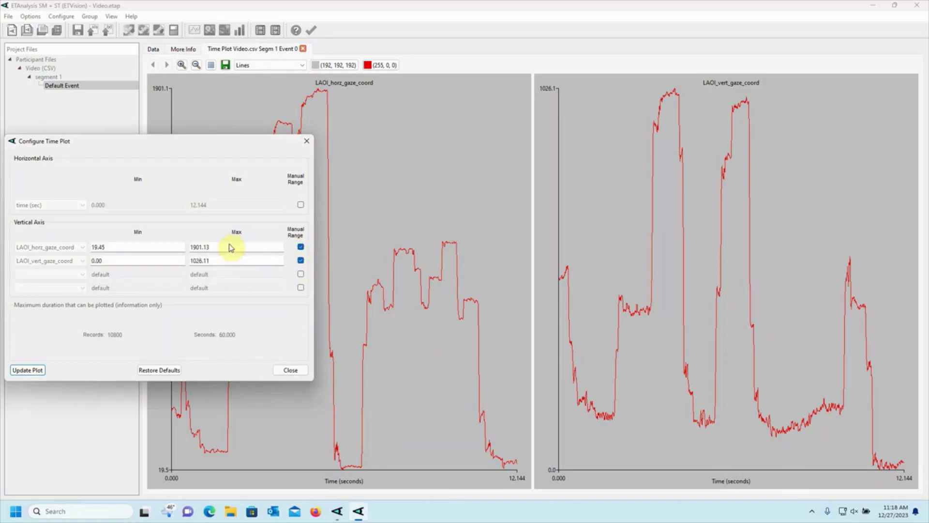
{"action": "left_click", "coordinate": [140, 246]}
{"action": "key", "text": "shift+Home"}
{"action": "type", "text": "0"}
{"action": "key", "text": "Tab"}
{"action": "type", "text": "200"}
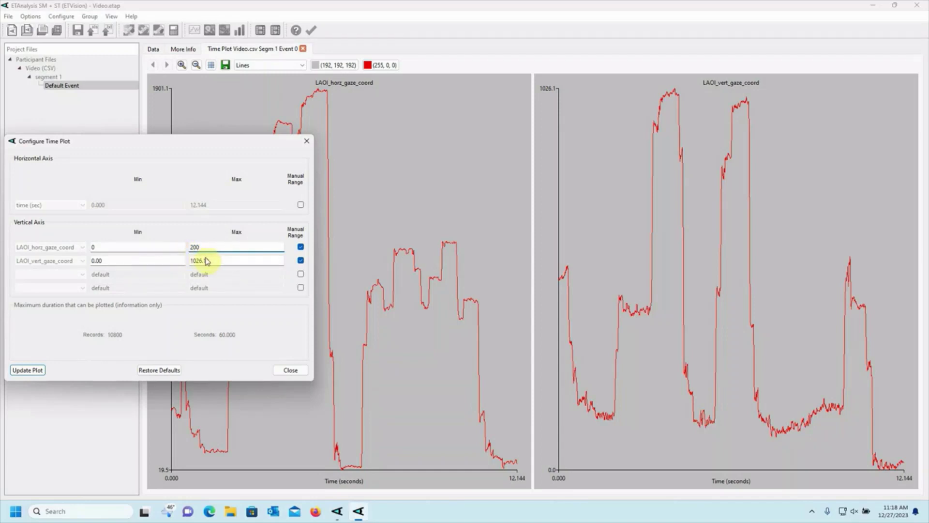
{"action": "type", "text": "0"}
Step: Set the LAOI_vert_gaze_coord maximum to 2000 and update the plot with the manual ranges
{"action": "double_click", "coordinate": [218, 263]}
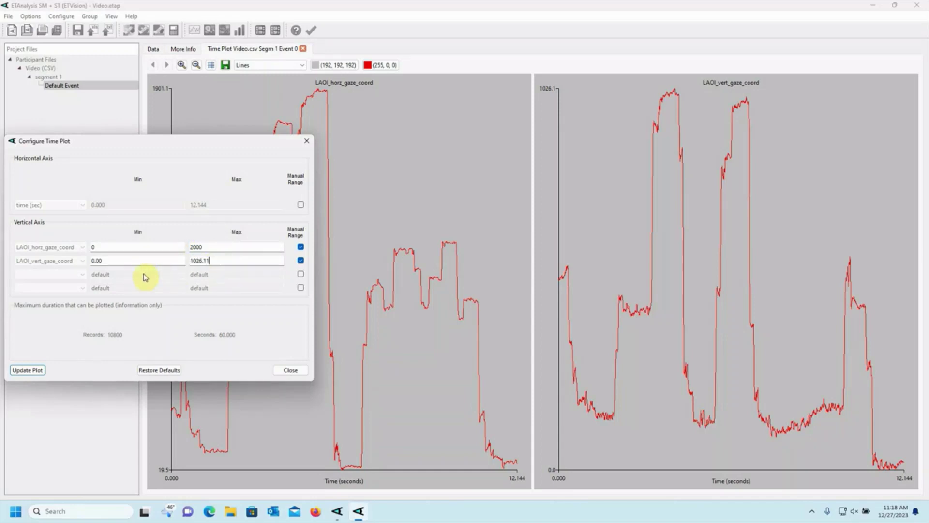
{"action": "type", "text": "2000"}
{"action": "left_click", "coordinate": [42, 372]}
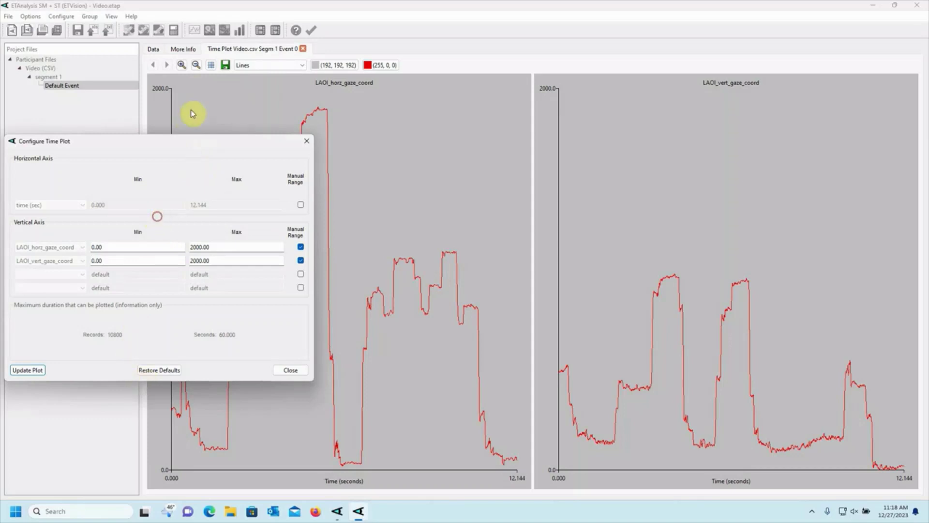
Step: Examine the rescaled horizontal and vertical gaze coordinate graphs, and close the plot configuration together with the time plot
{"action": "left_click_drag", "start_coordinate": [162, 144], "coordinate": [10, 336]}
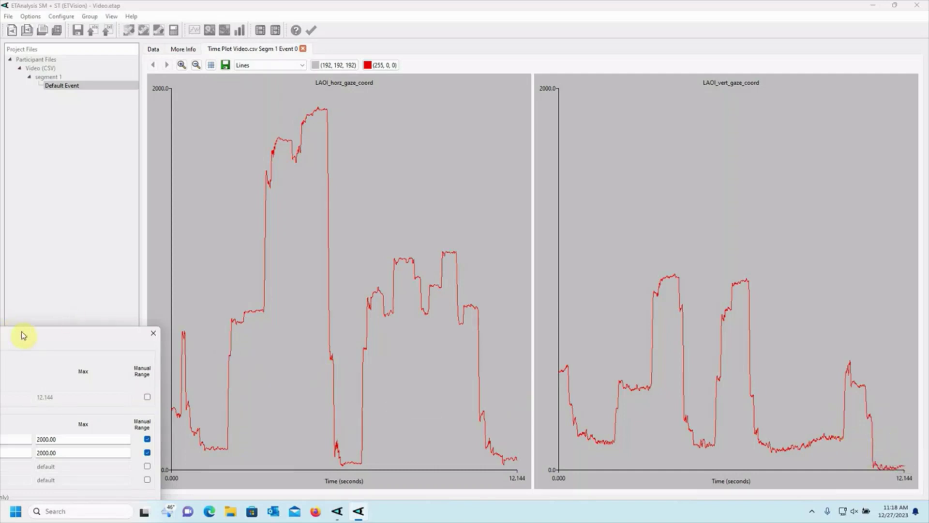
{"action": "left_click_drag", "start_coordinate": [21, 332], "coordinate": [320, 187]}
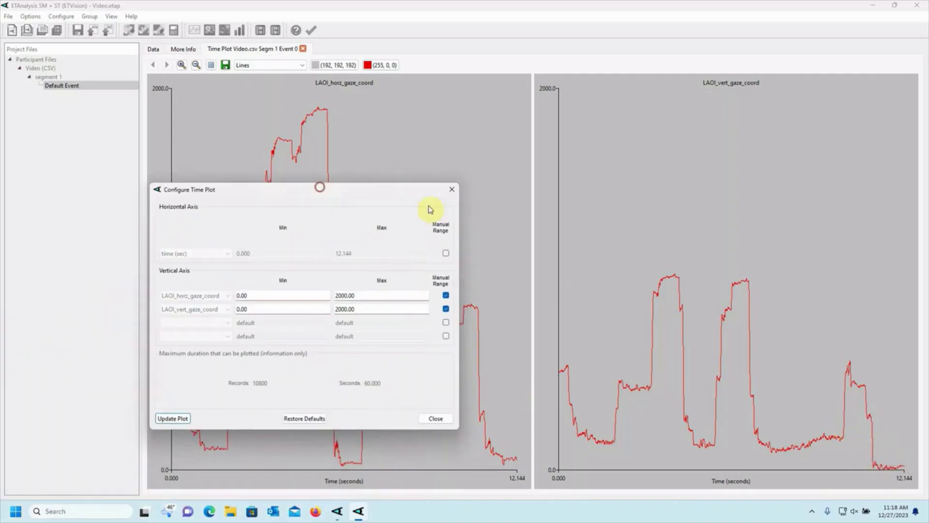
{"action": "left_click", "coordinate": [450, 193]}
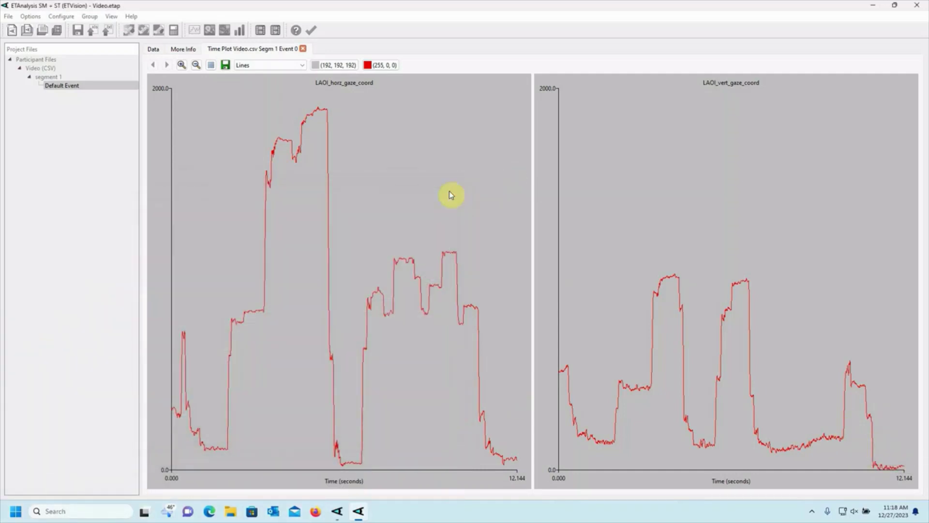
{"action": "left_click", "coordinate": [303, 48]}
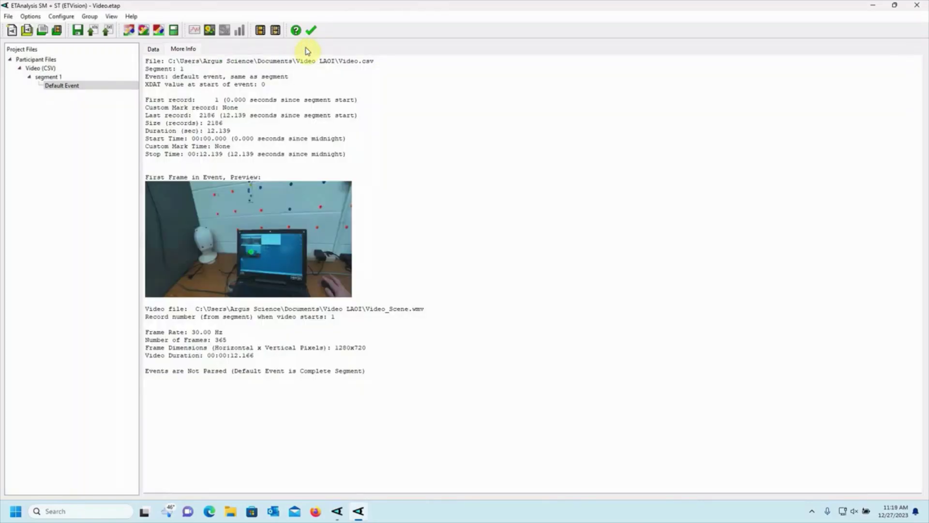